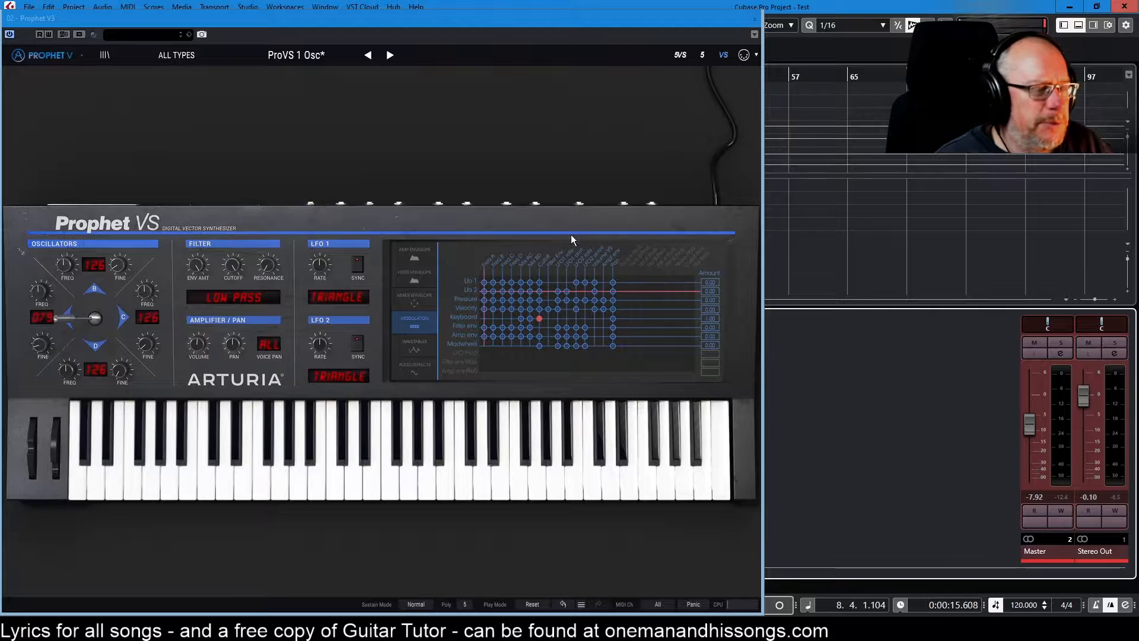
# Route LFO 1 to the first destination in the modulation matrix and set its amount to 1.00.
pyautogui.click(484, 282)
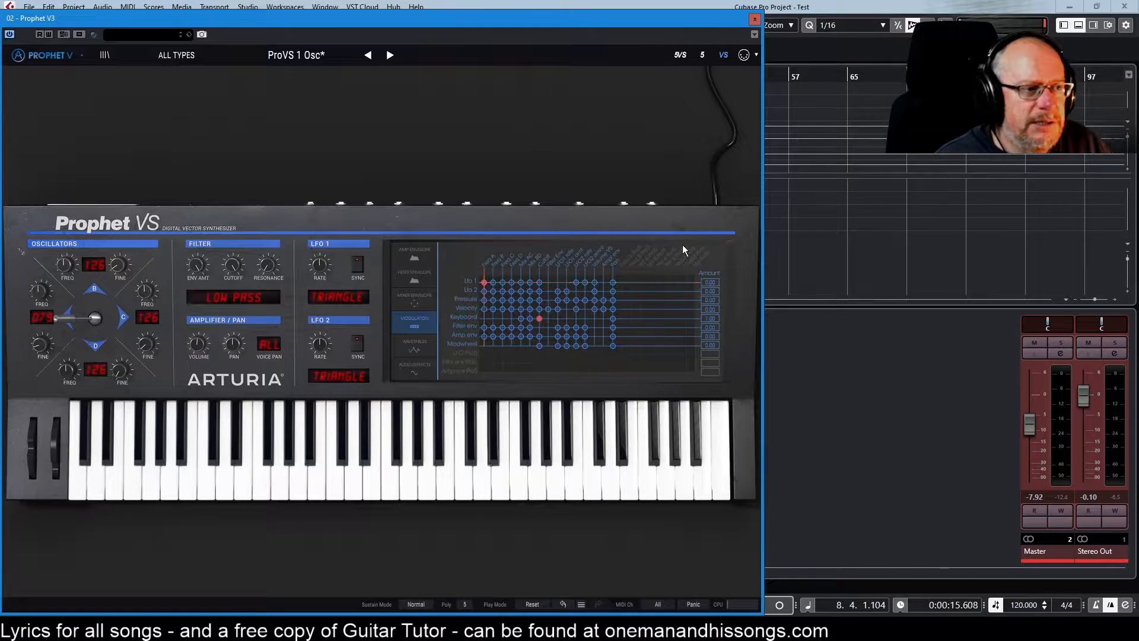
pyautogui.moveTo(710, 282); pyautogui.dragTo(710, 196)
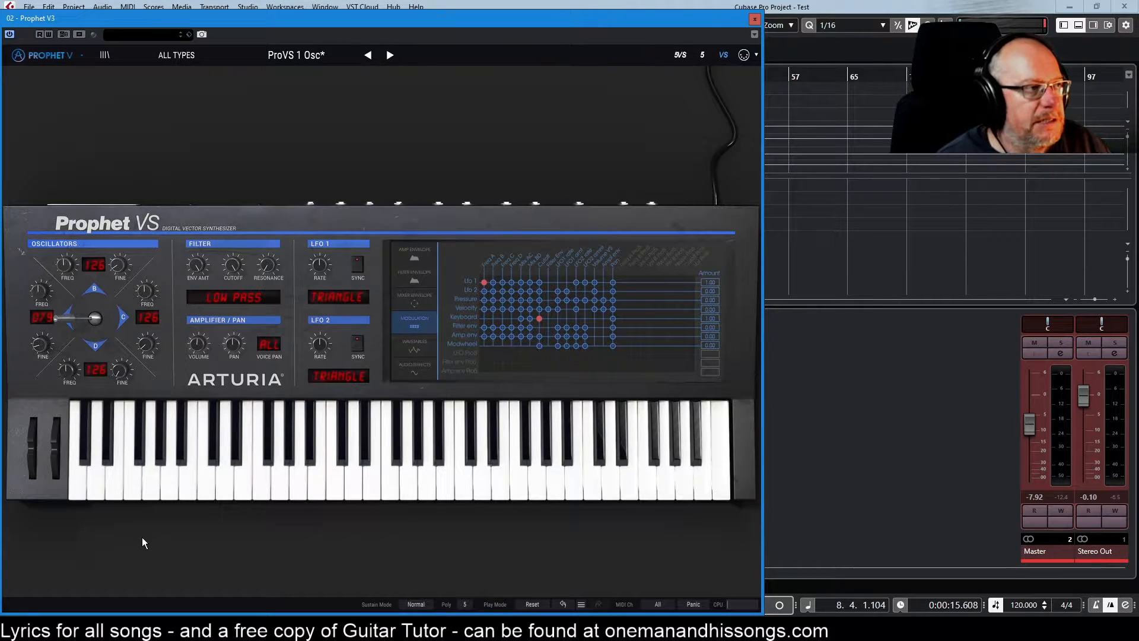
# Load the ProVS 23-Heavy1 preset and show its amp envelope.
pyautogui.click(292, 55)
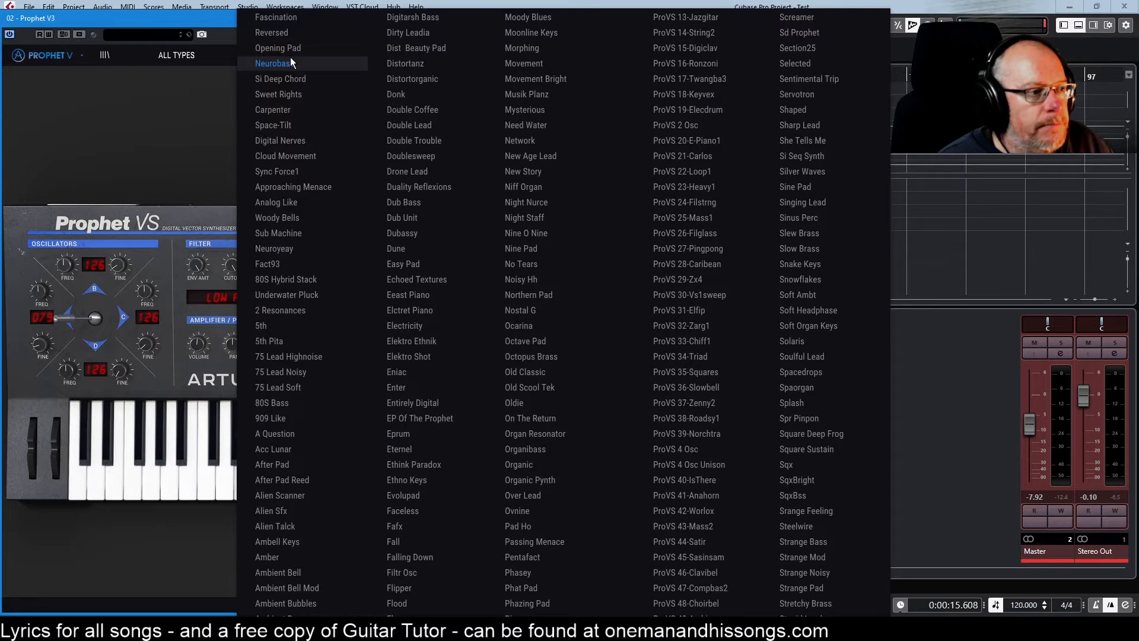
pyautogui.click(686, 188)
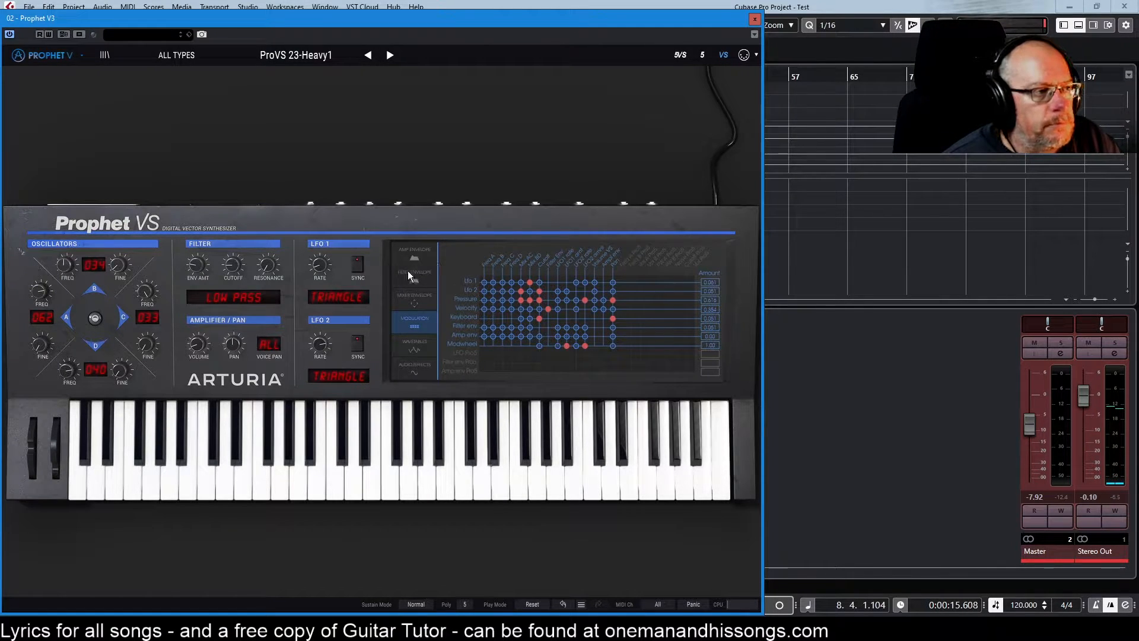
pyautogui.click(419, 257)
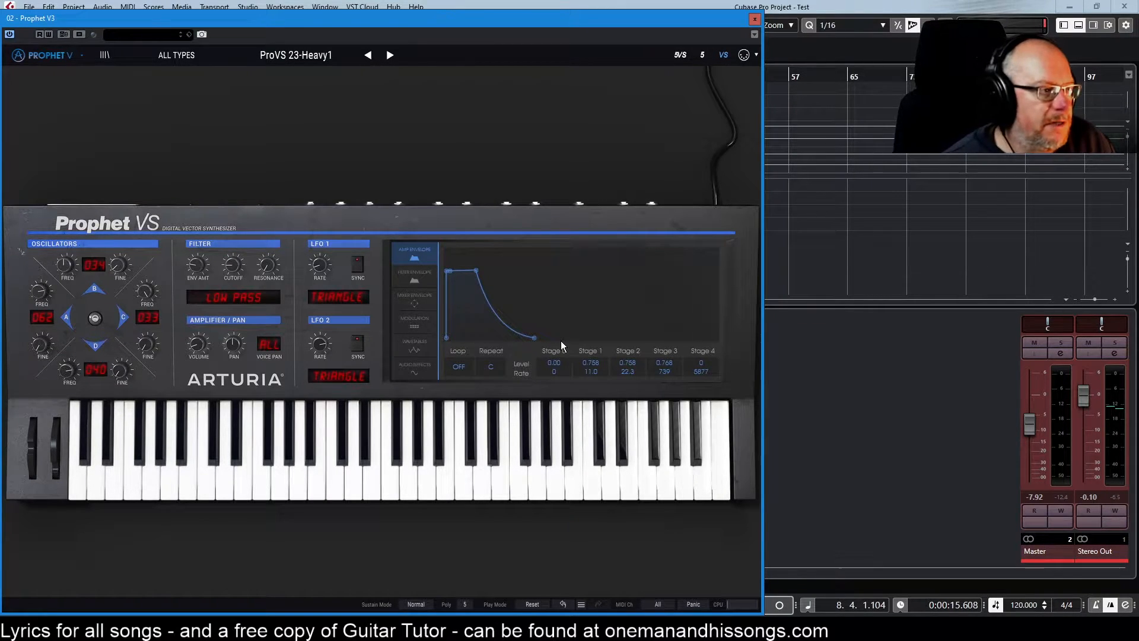
# Reshape the filter envelope's Stage 1 point, trying level 0.00 and settling on level 0.470 with rate 1899.
pyautogui.click(418, 276)
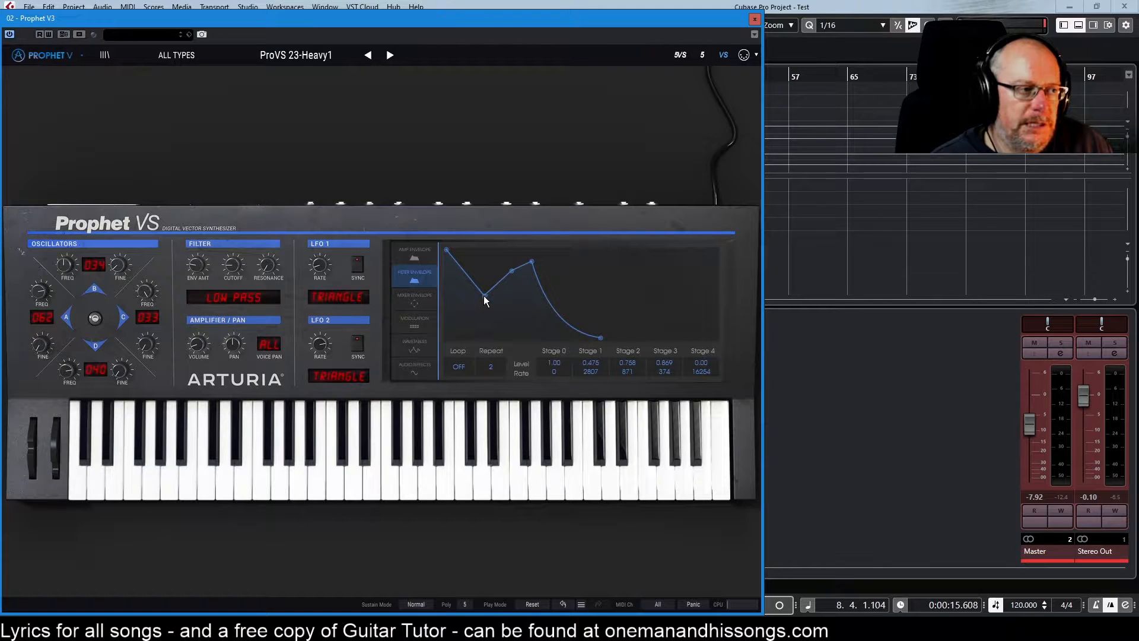
pyautogui.moveTo(484, 297); pyautogui.dragTo(486, 363)
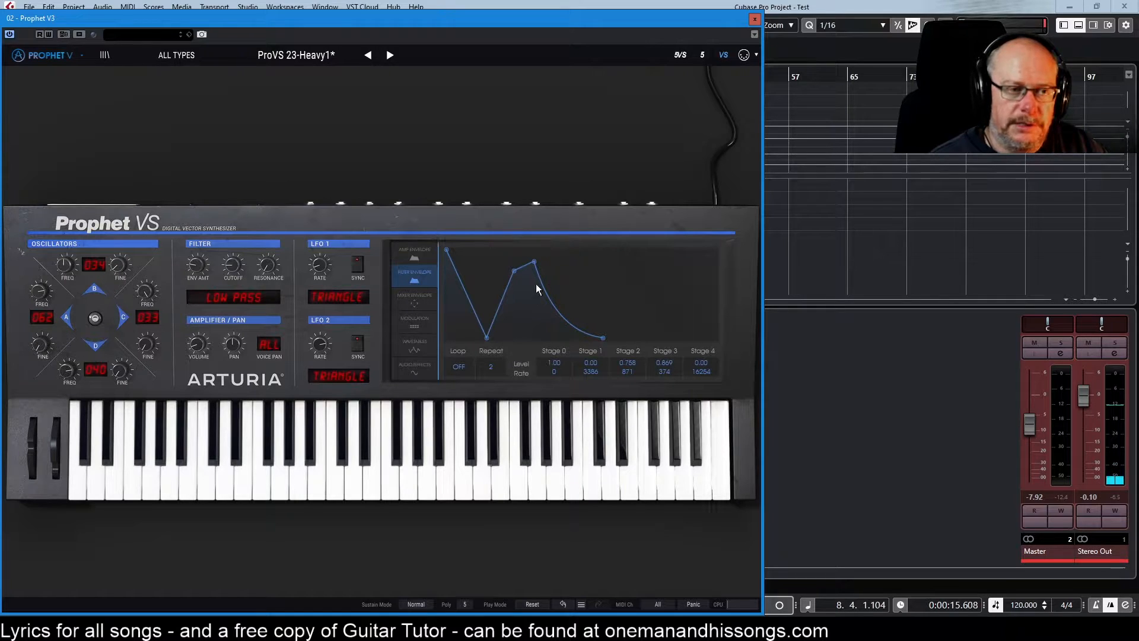
pyautogui.moveTo(486, 338); pyautogui.dragTo(478, 301)
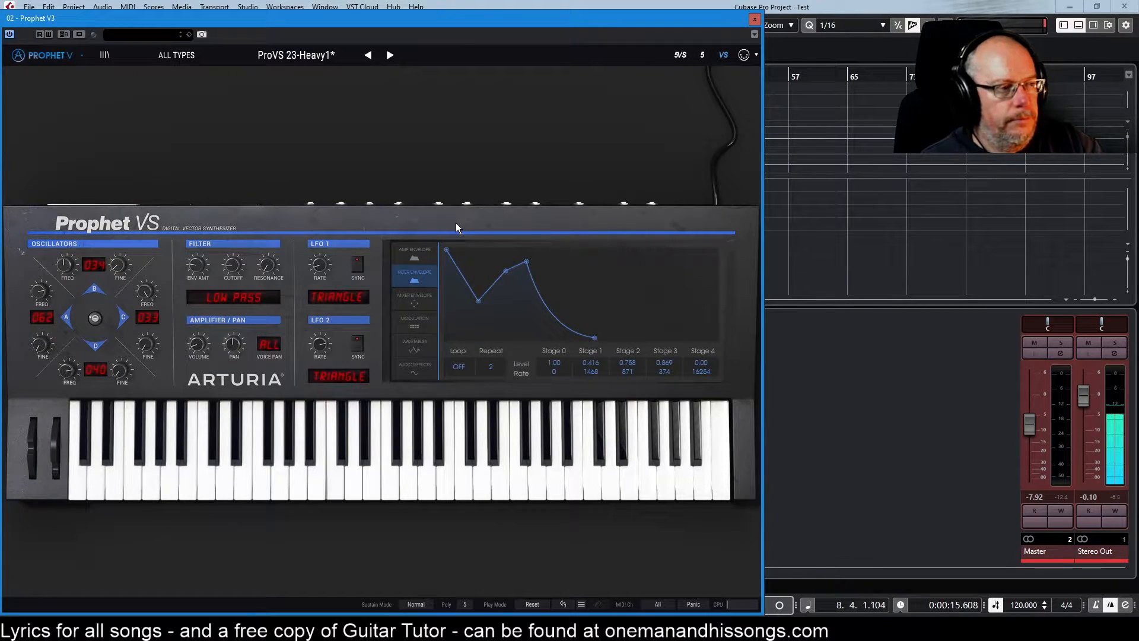
pyautogui.moveTo(480, 303); pyautogui.dragTo(483, 296)
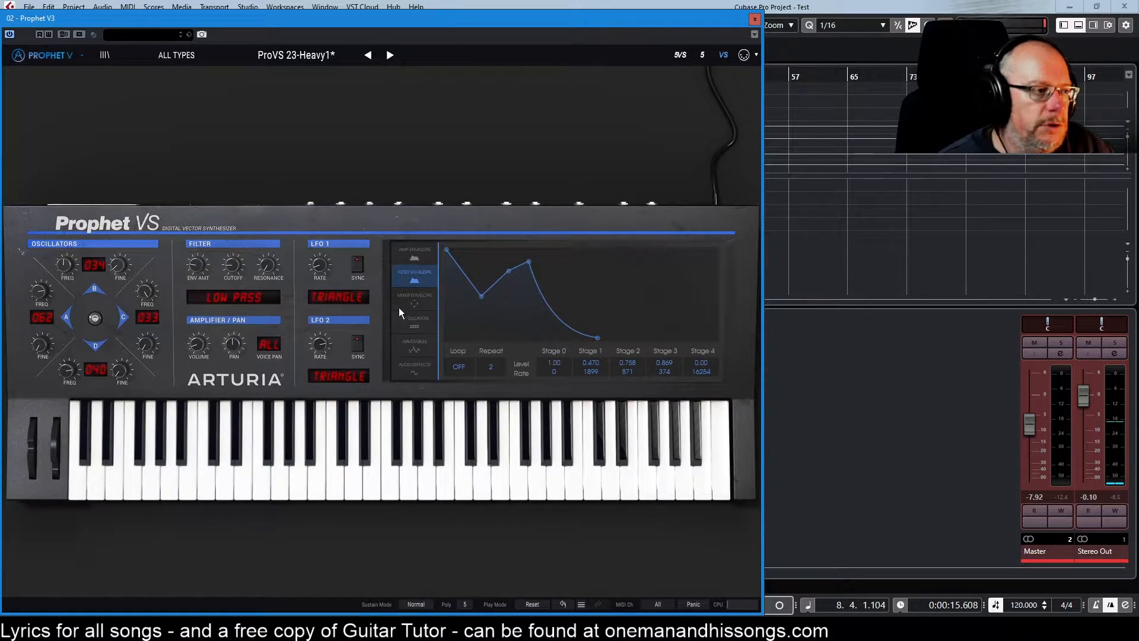
# Shift the mixer envelope's point near the centre slightly towards oscillators B and C.
pyautogui.click(415, 302)
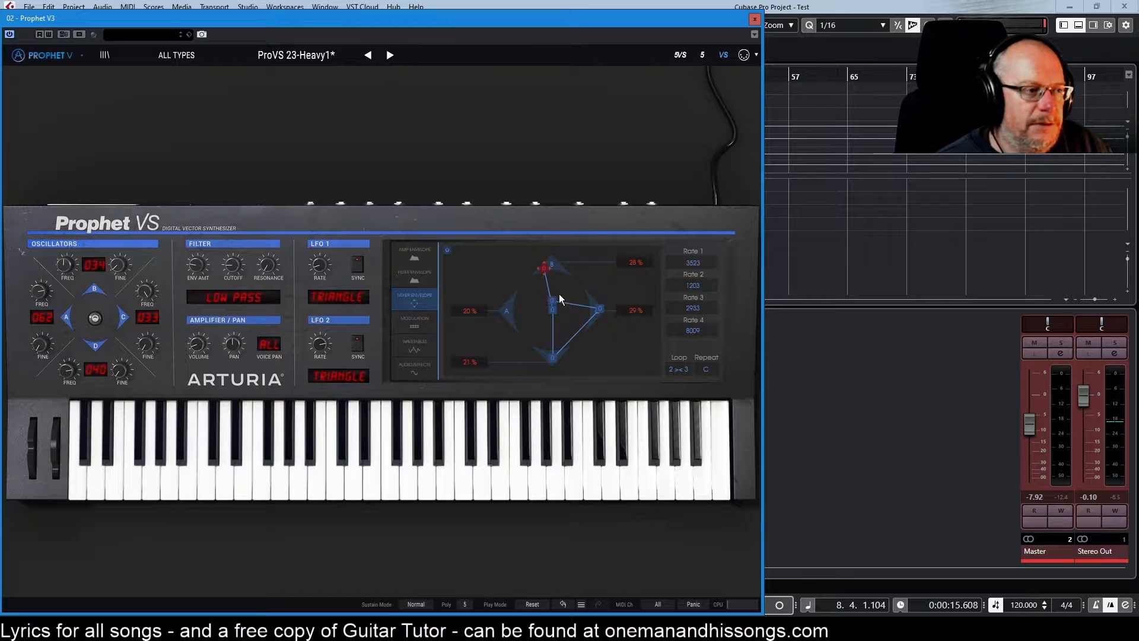
pyautogui.moveTo(555, 305); pyautogui.dragTo(560, 301)
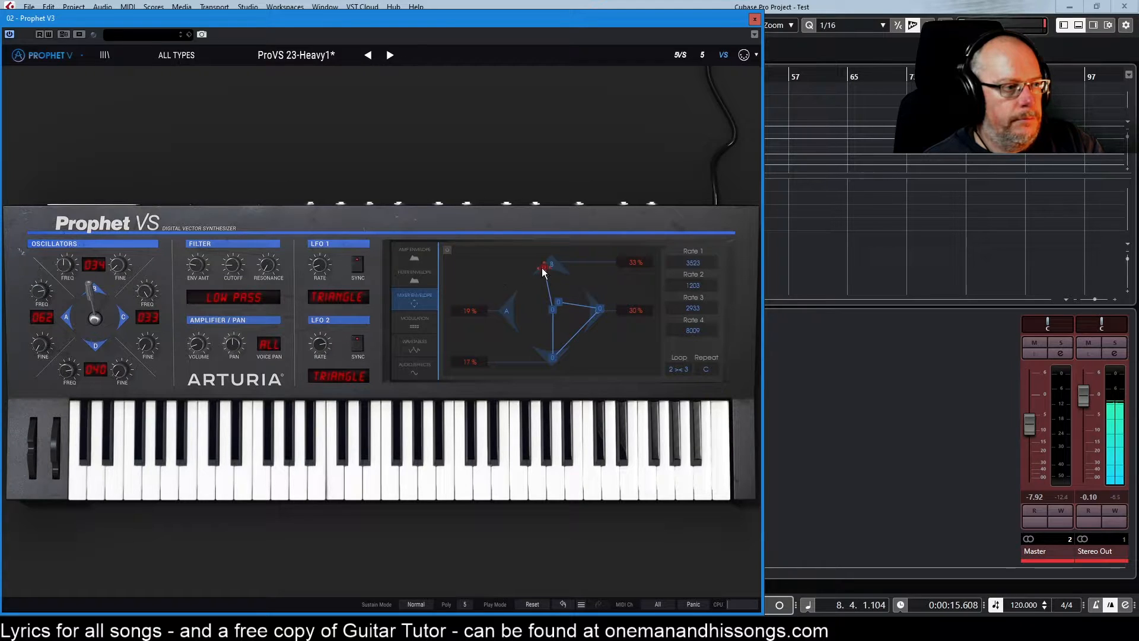
# Sweep the oscillator mix joystick from B towards D, recentre it and switch the mixer envelope back on.
pyautogui.moveTo(89, 284)
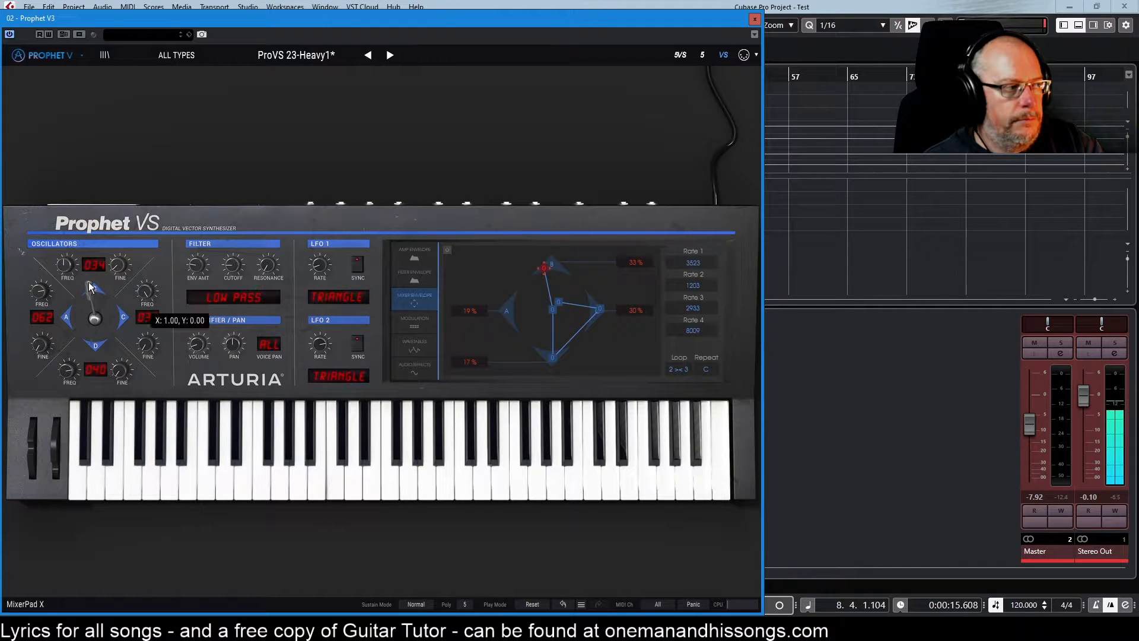
pyautogui.moveTo(88, 283); pyautogui.dragTo(96, 346)
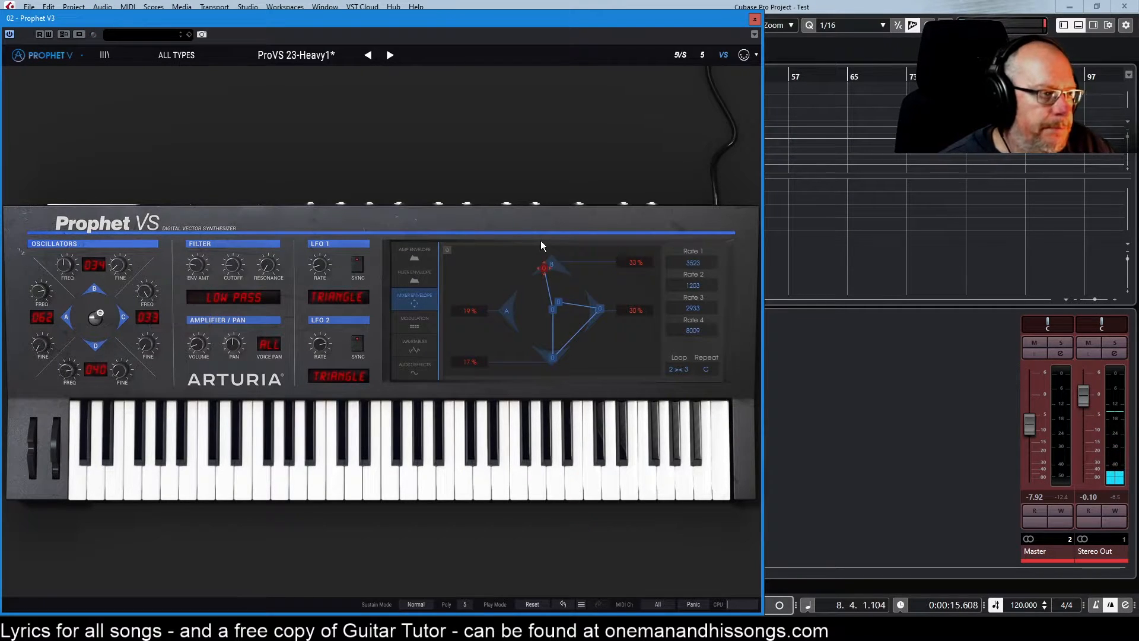
pyautogui.click(447, 251)
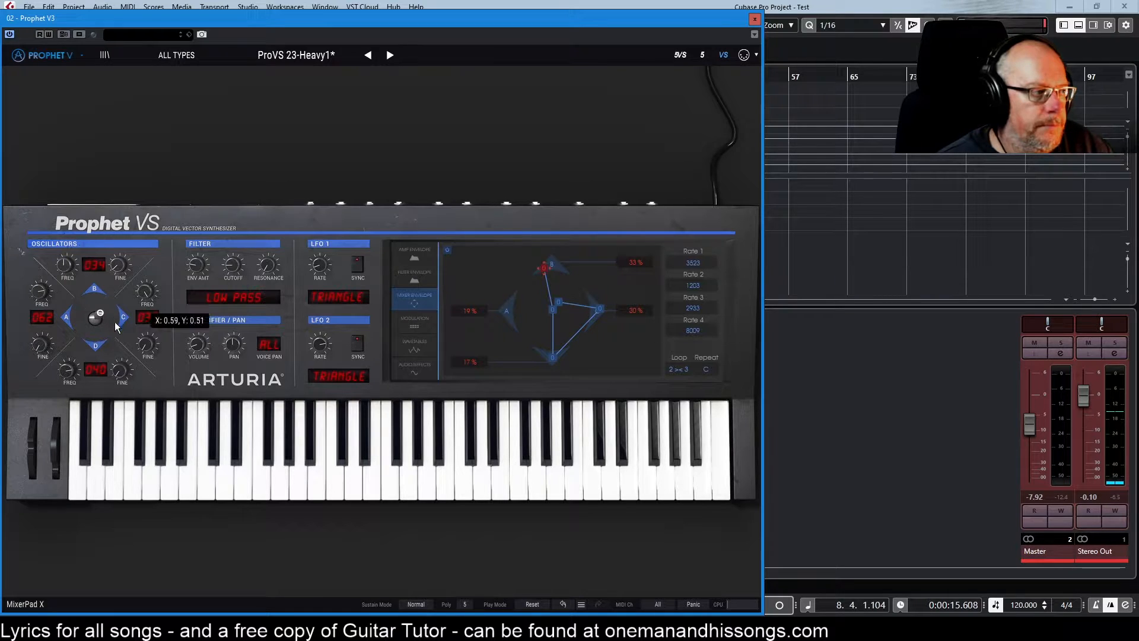
pyautogui.moveTo(99, 319); pyautogui.dragTo(95, 319)
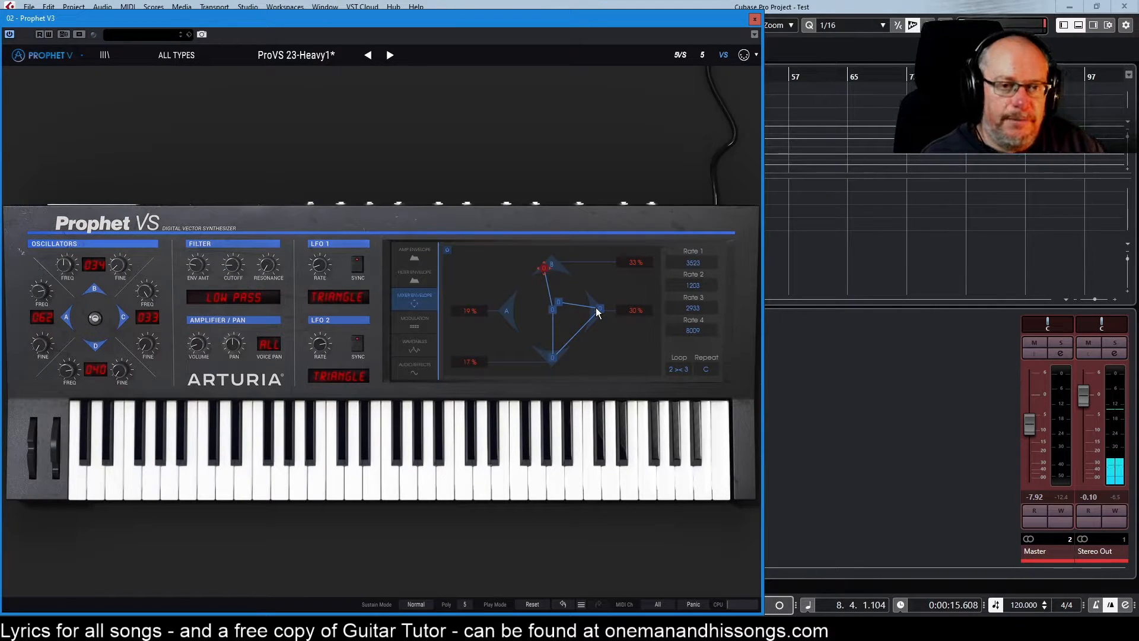
# Review the filter envelope, the mixer envelope and the modulation matrix routings of the preset.
pyautogui.click(416, 272)
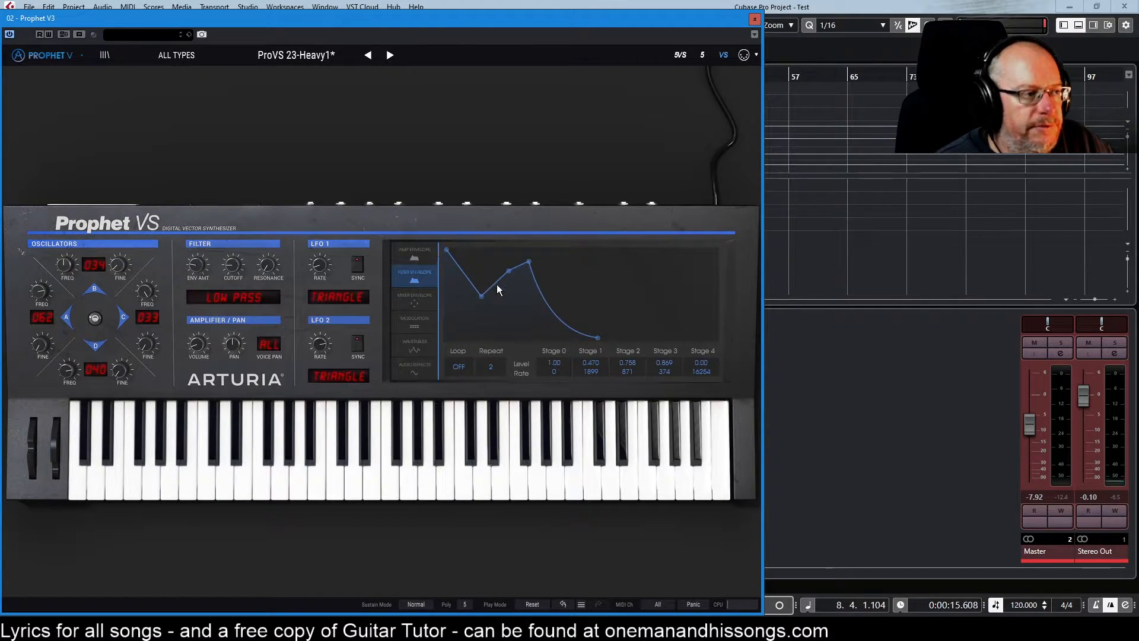
pyautogui.click(409, 307)
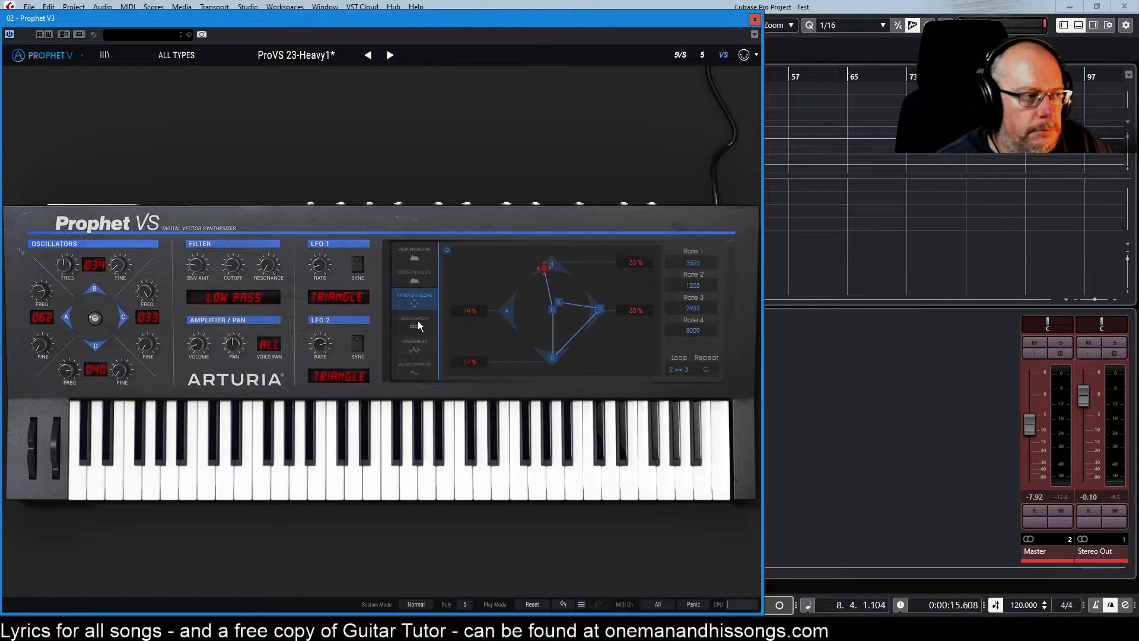
pyautogui.click(418, 324)
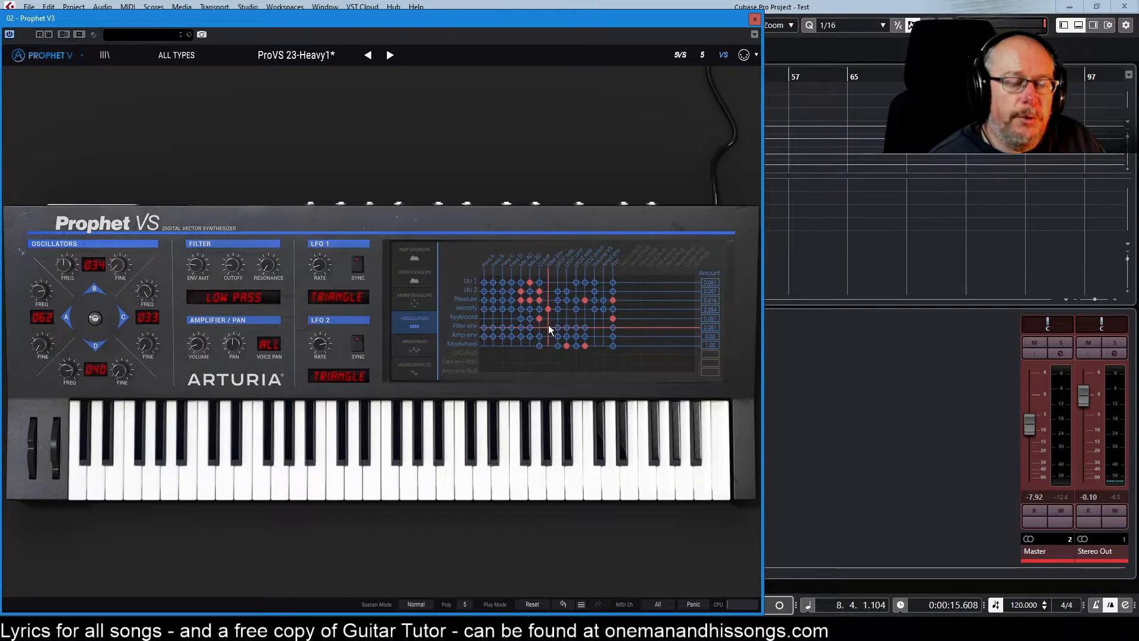
# Switch the mixer envelope off and, with the modulation matrix shown, sweep the joystick to oscillator B and back to centre.
pyautogui.click(418, 309)
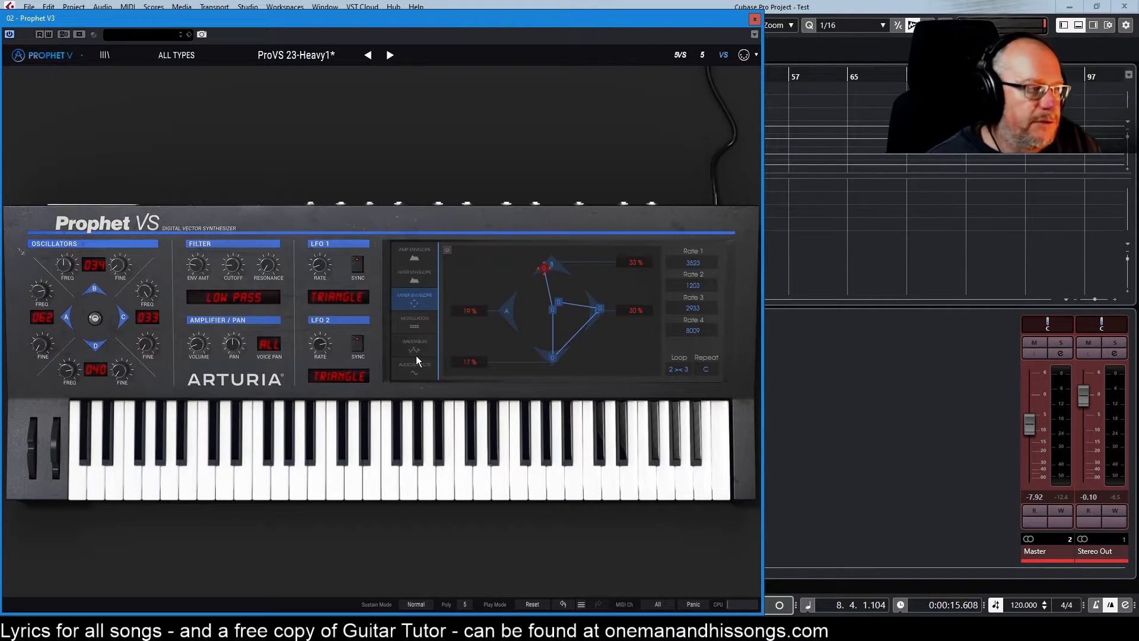
pyautogui.click(413, 324)
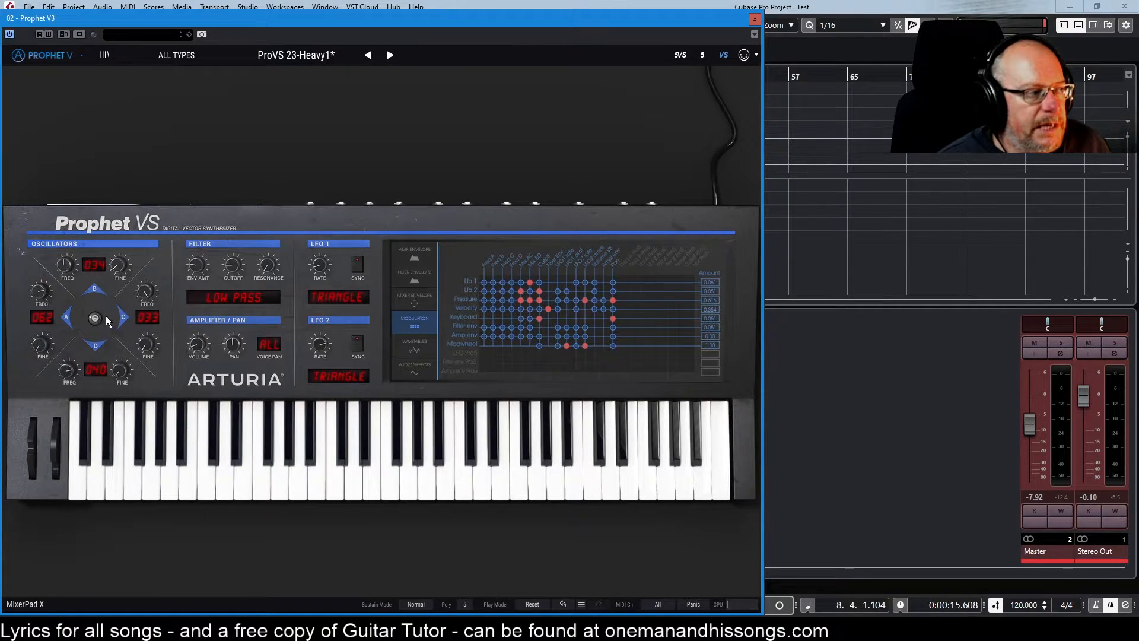
pyautogui.moveTo(95, 318); pyautogui.dragTo(120, 154)
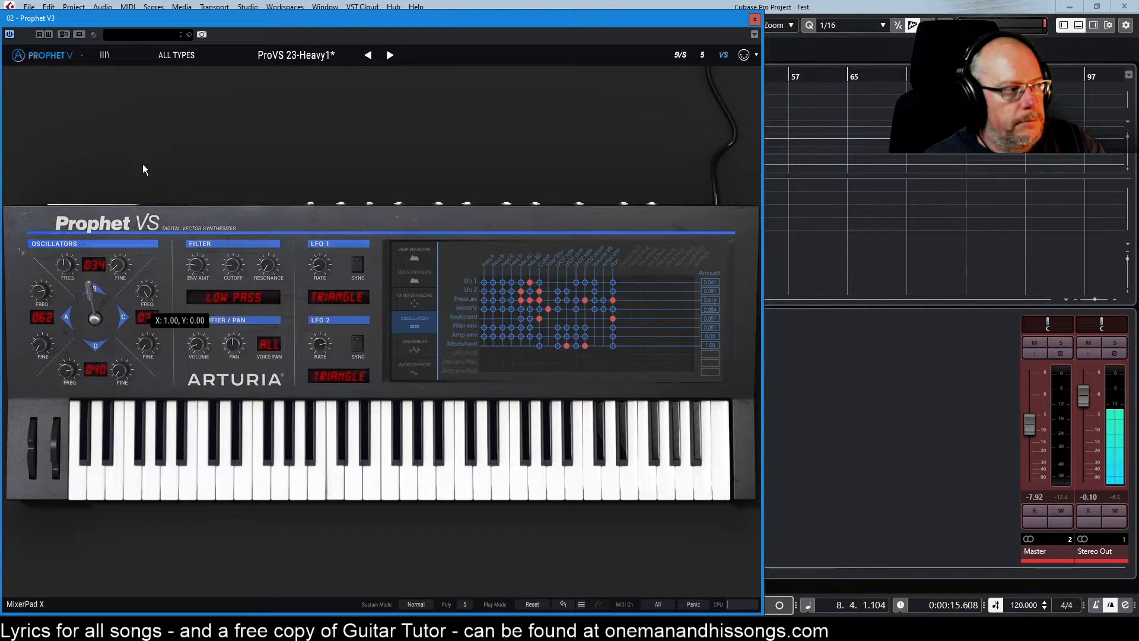
pyautogui.moveTo(99, 196); pyautogui.dragTo(96, 316)
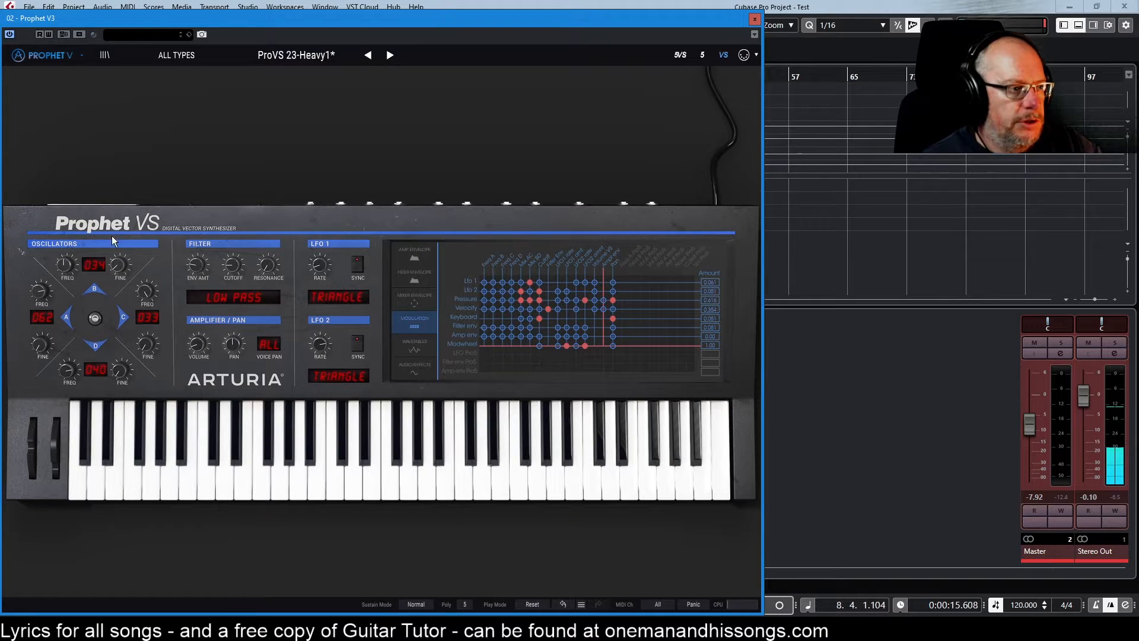
# Sweep the joystick to between oscillators C and D and return it to the centre.
pyautogui.moveTo(97, 319)
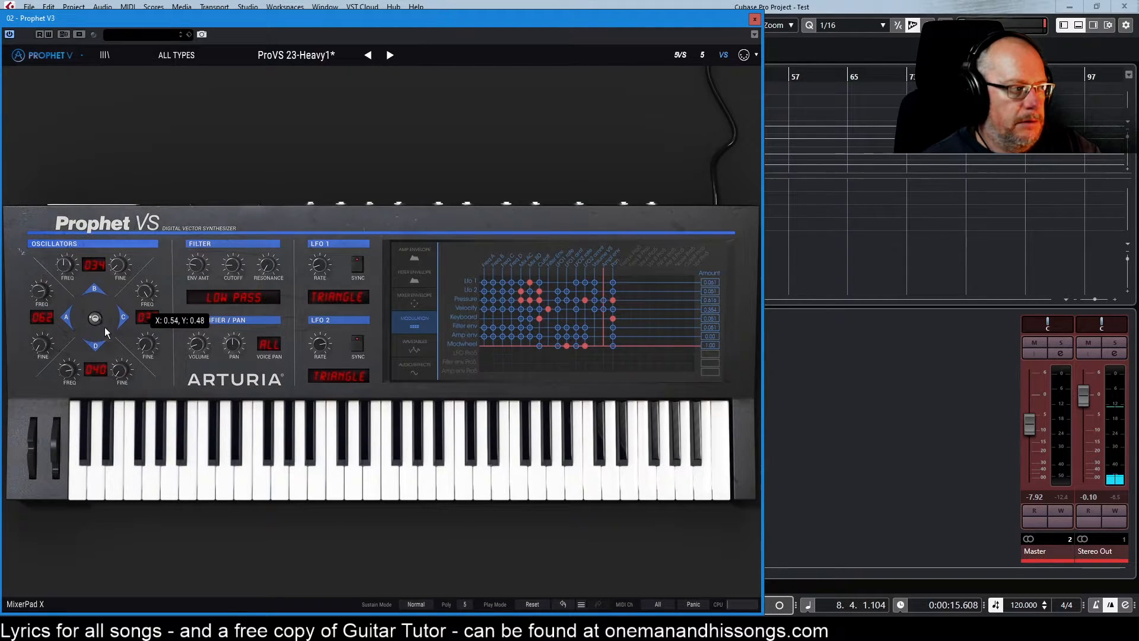
pyautogui.moveTo(104, 326); pyautogui.dragTo(148, 367)
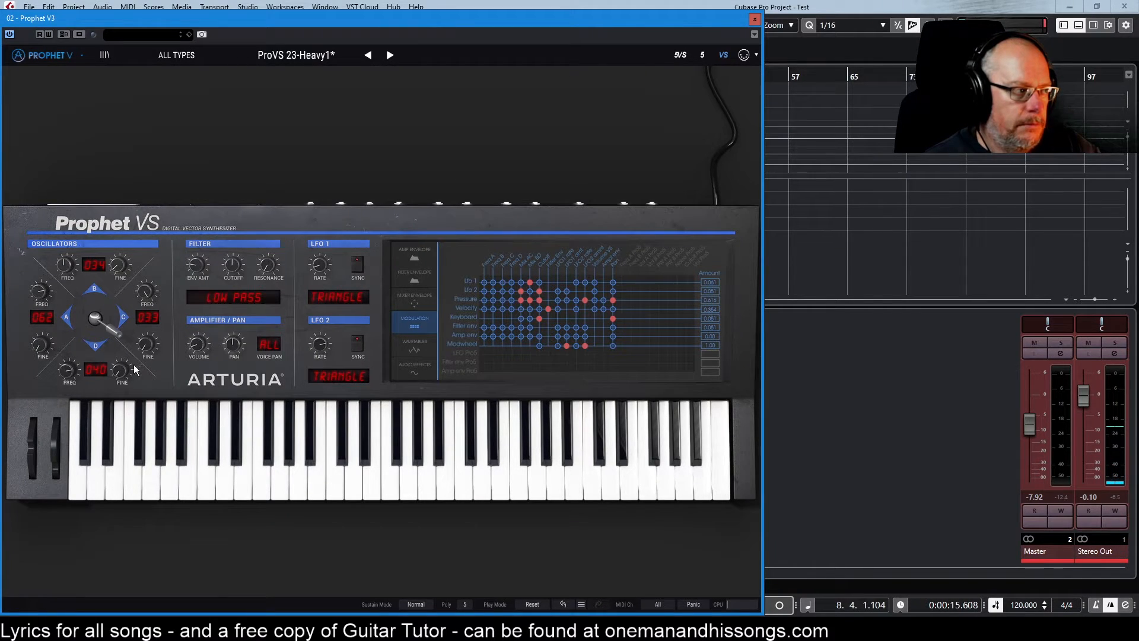
pyautogui.moveTo(119, 334); pyautogui.dragTo(93, 311)
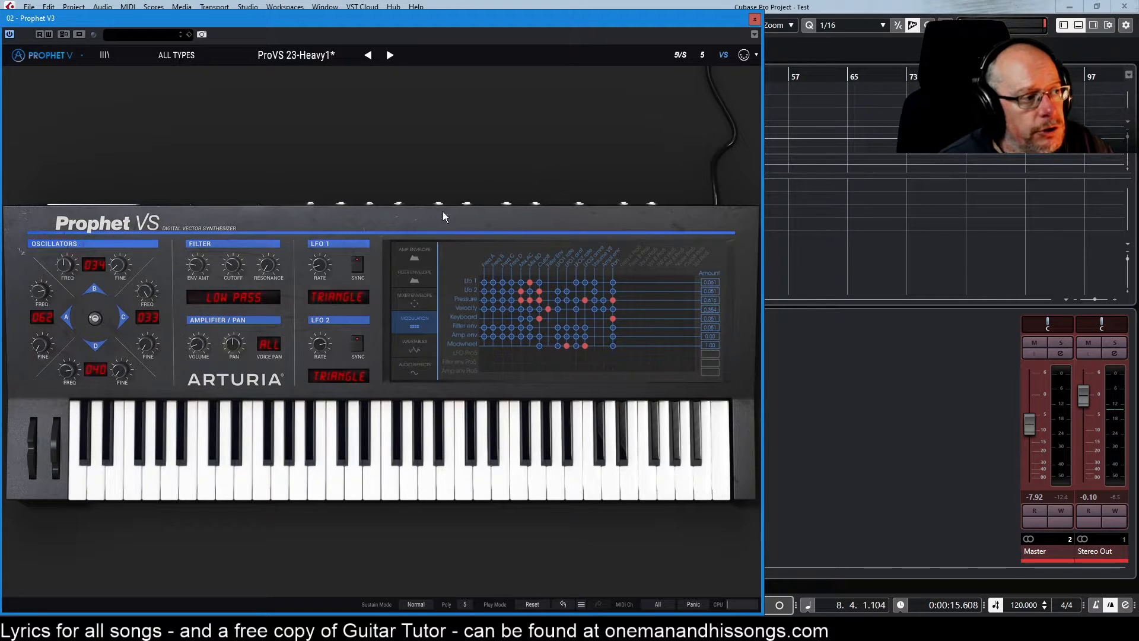
# Raise LFO 2's modulation amount to 1.00, slow its rate to 44 (0.66 Hz) and bring it back up to 73 (6.65 Hz).
pyautogui.moveTo(321, 269)
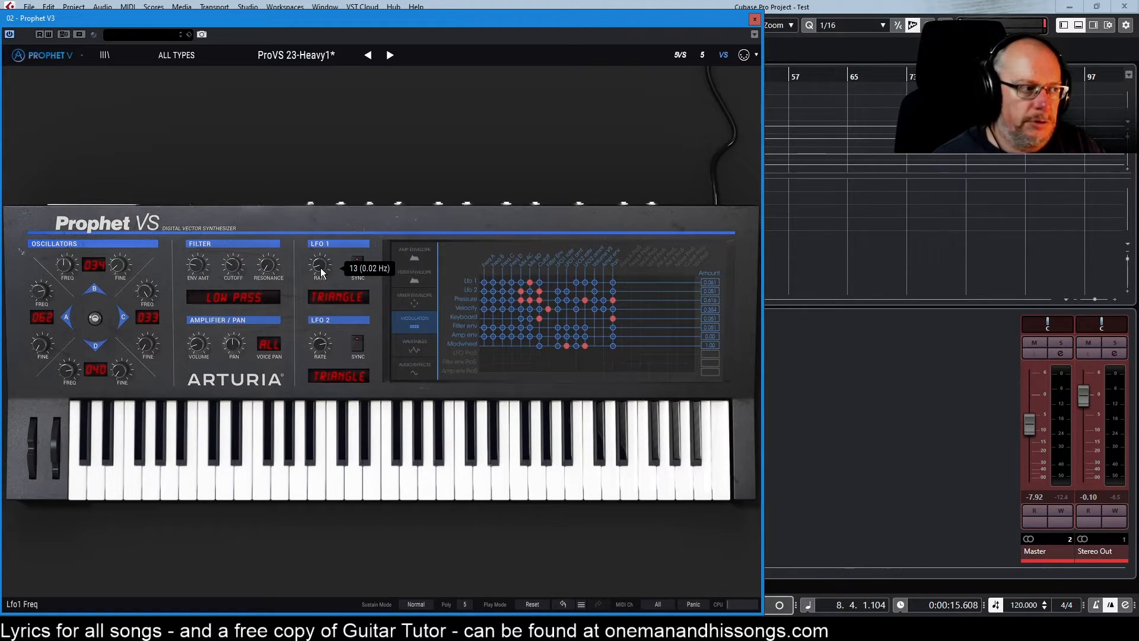
pyautogui.moveTo(322, 346)
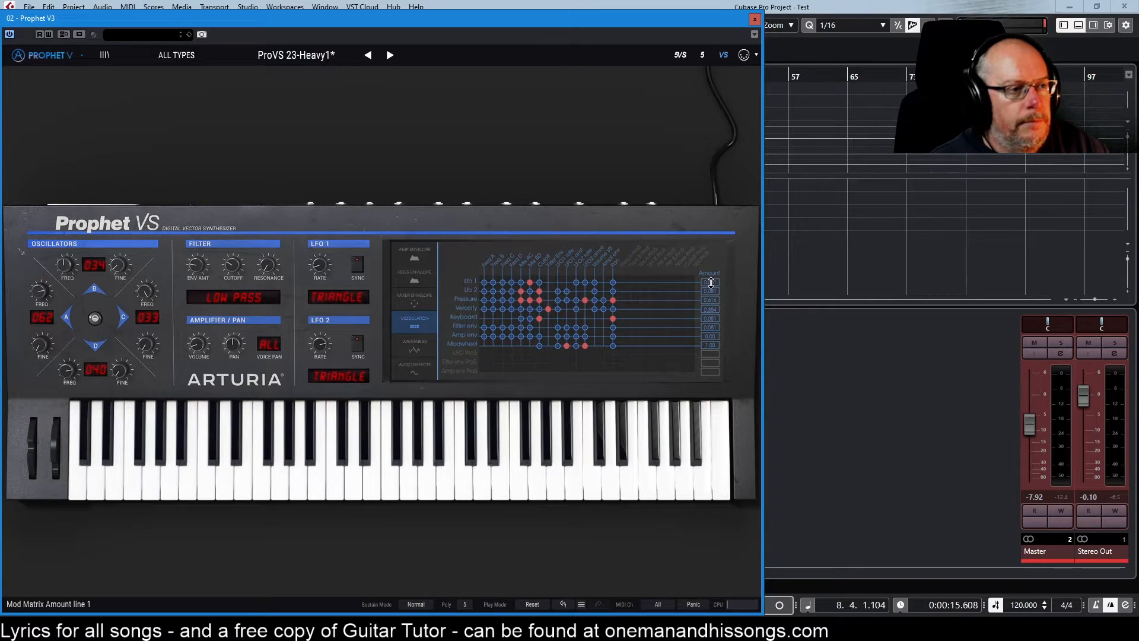
pyautogui.moveTo(710, 291); pyautogui.dragTo(715, 281)
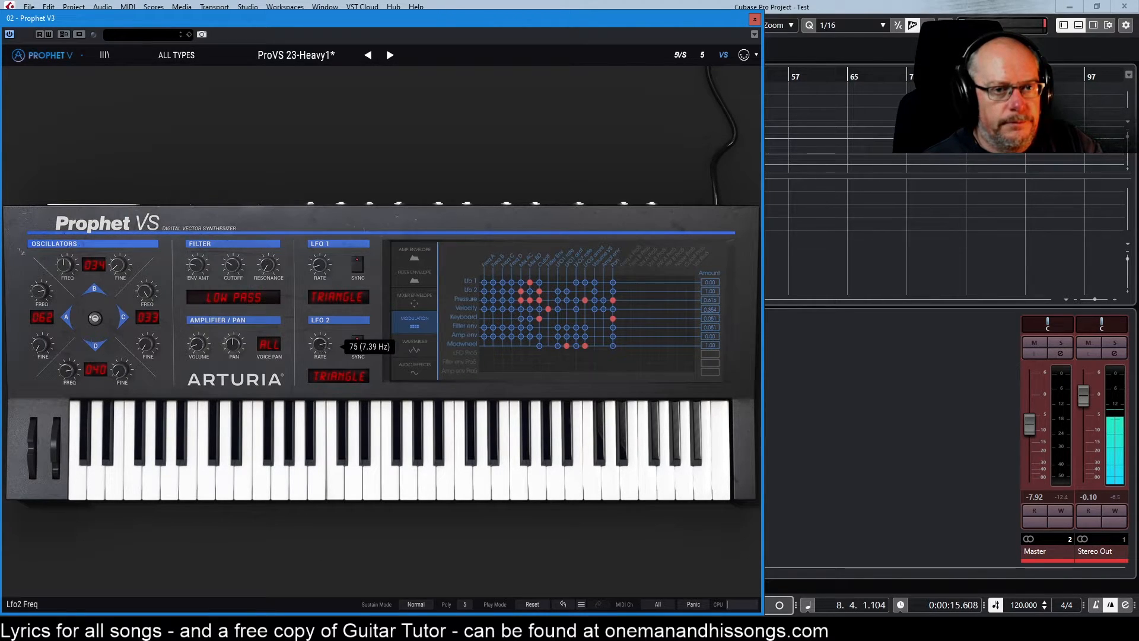
pyautogui.moveTo(320, 344); pyautogui.dragTo(319, 371)
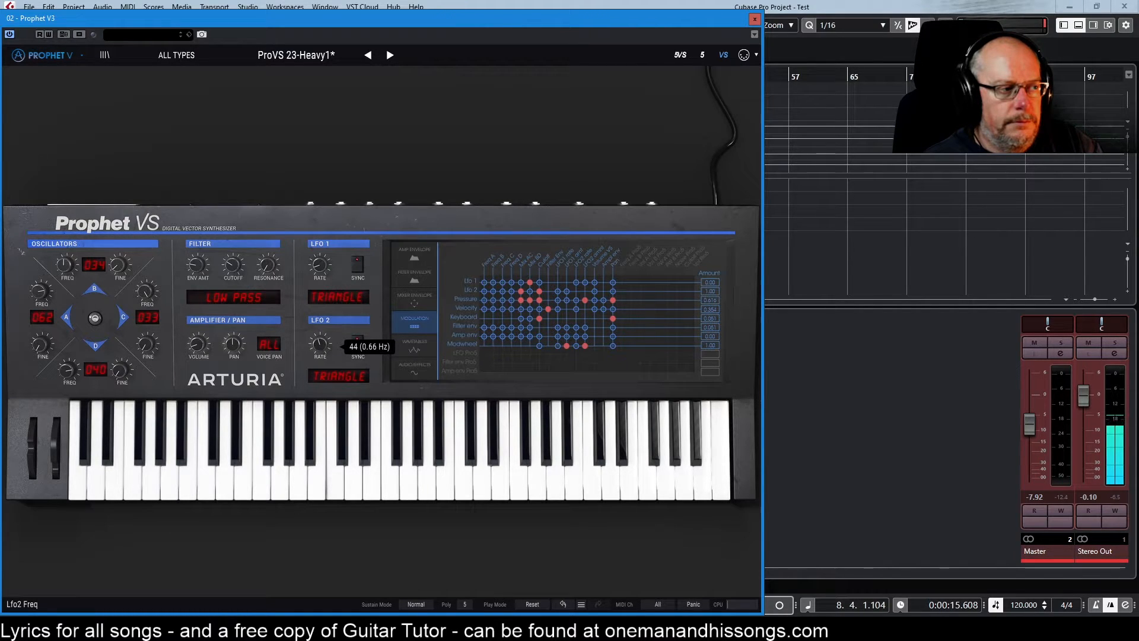
pyautogui.moveTo(320, 372); pyautogui.dragTo(320, 353)
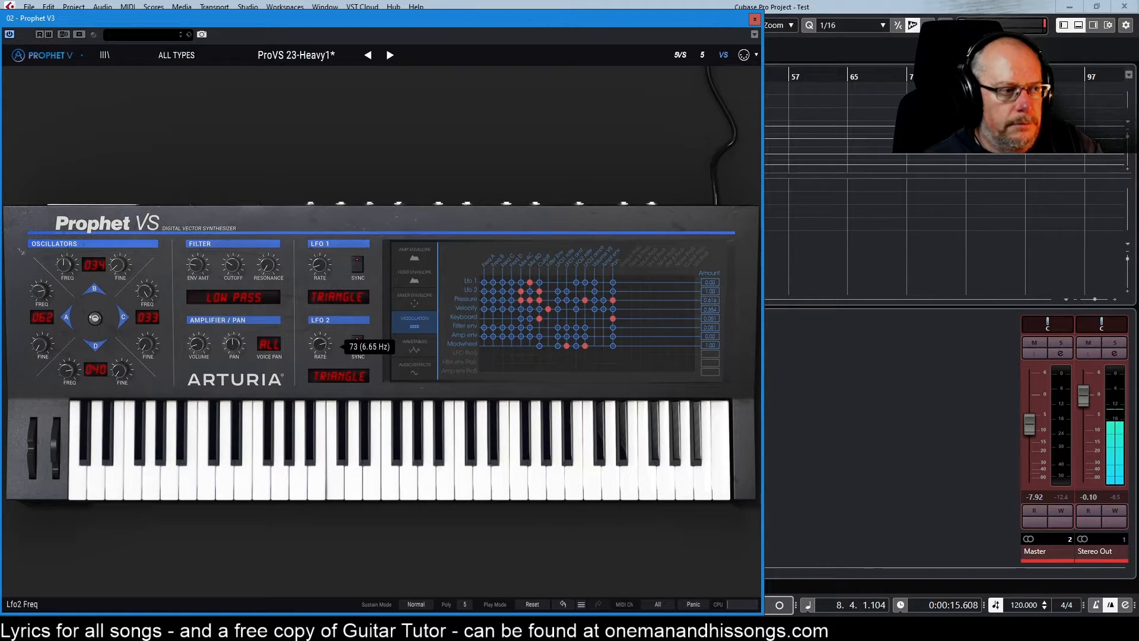
# Set the modulation matrix amounts to 0.00 for LFO 2 and 1.00 for LFO 1.
pyautogui.moveTo(711, 290); pyautogui.dragTo(712, 351)
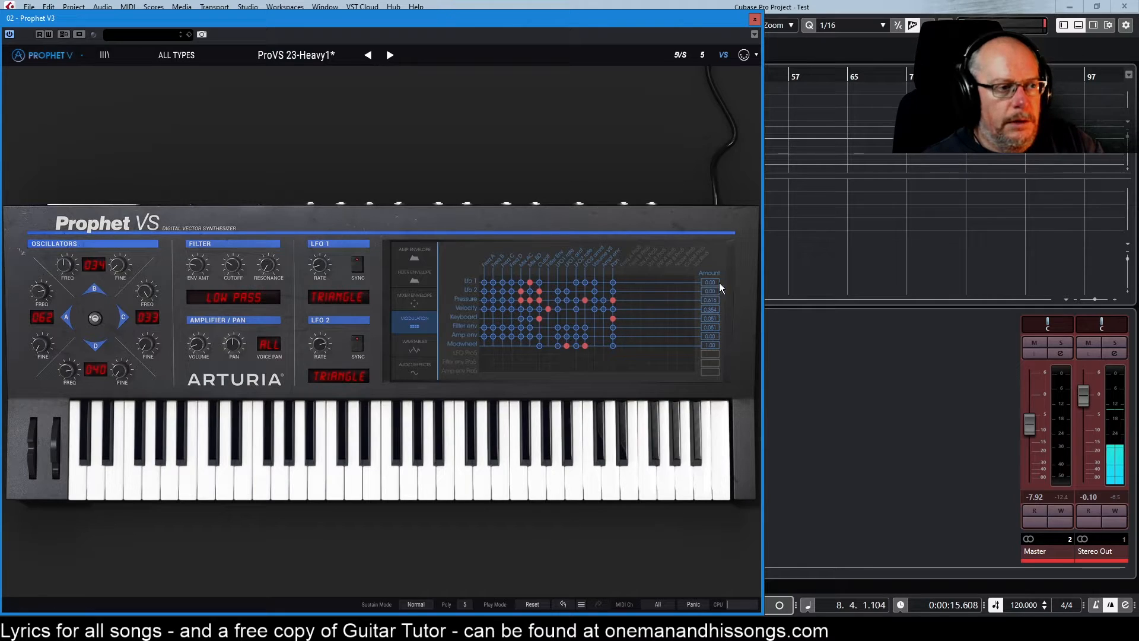
pyautogui.moveTo(715, 282); pyautogui.dragTo(715, 258)
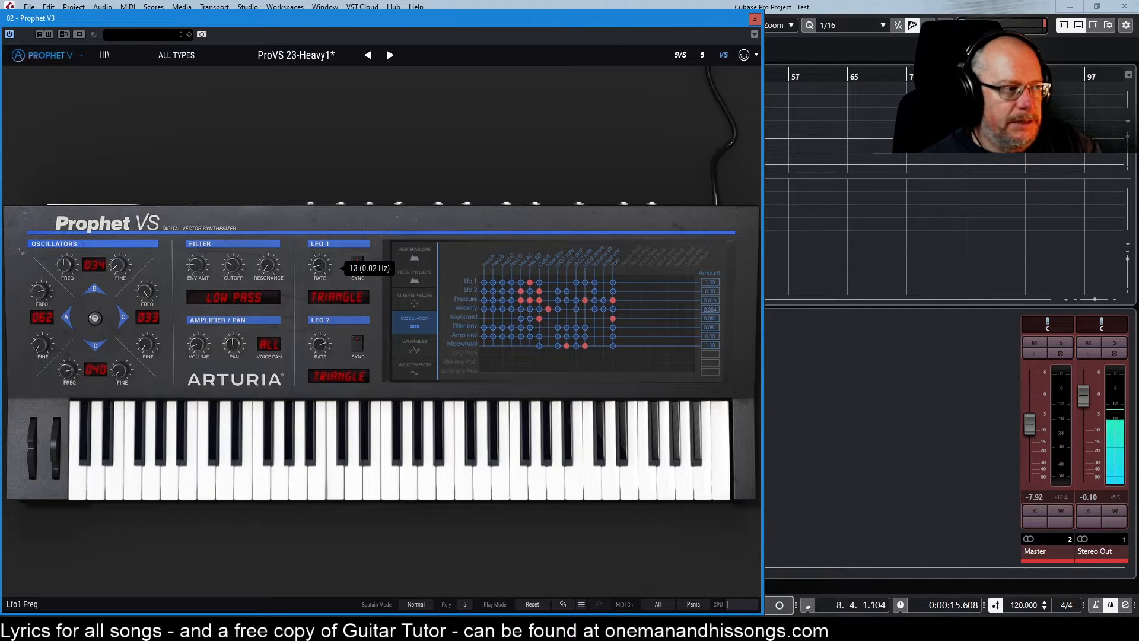
# Try LFO 1's rate at 42 (0.59 Hz), lower it again and reset the LFO 1 modulation amount.
pyautogui.moveTo(319, 266); pyautogui.dragTo(318, 257)
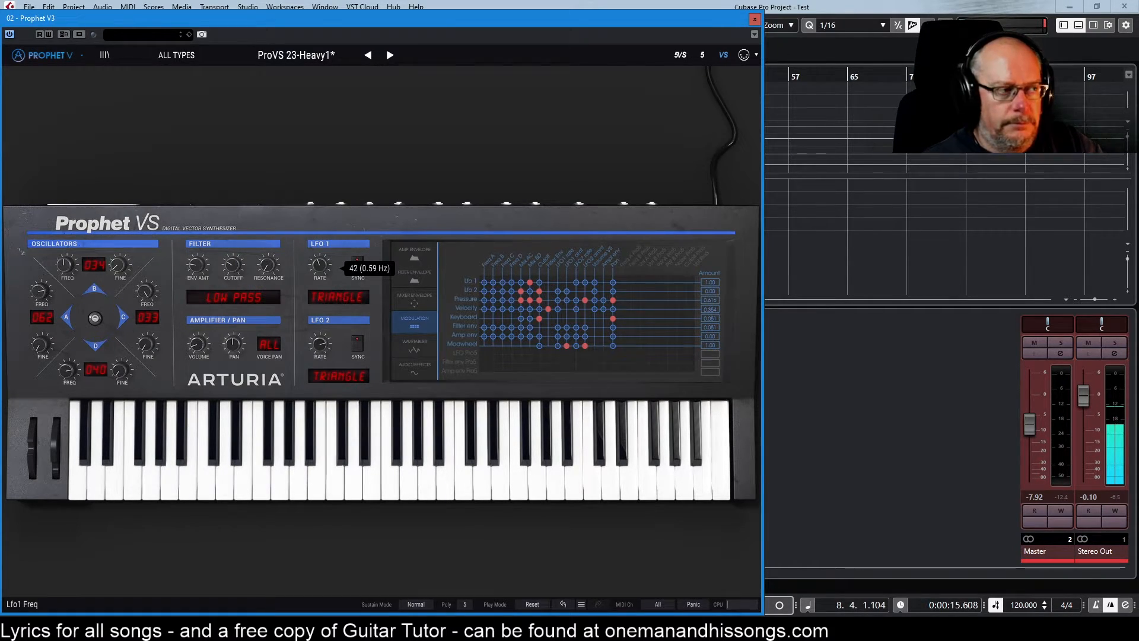
pyautogui.moveTo(320, 264); pyautogui.dragTo(320, 283)
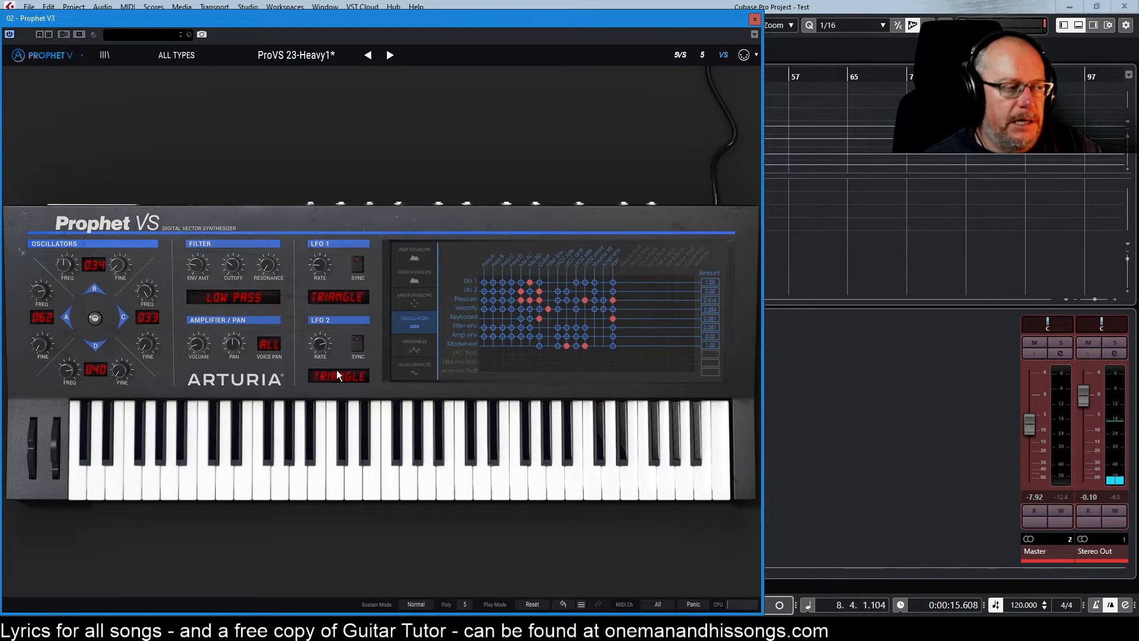
pyautogui.doubleClick(709, 282)
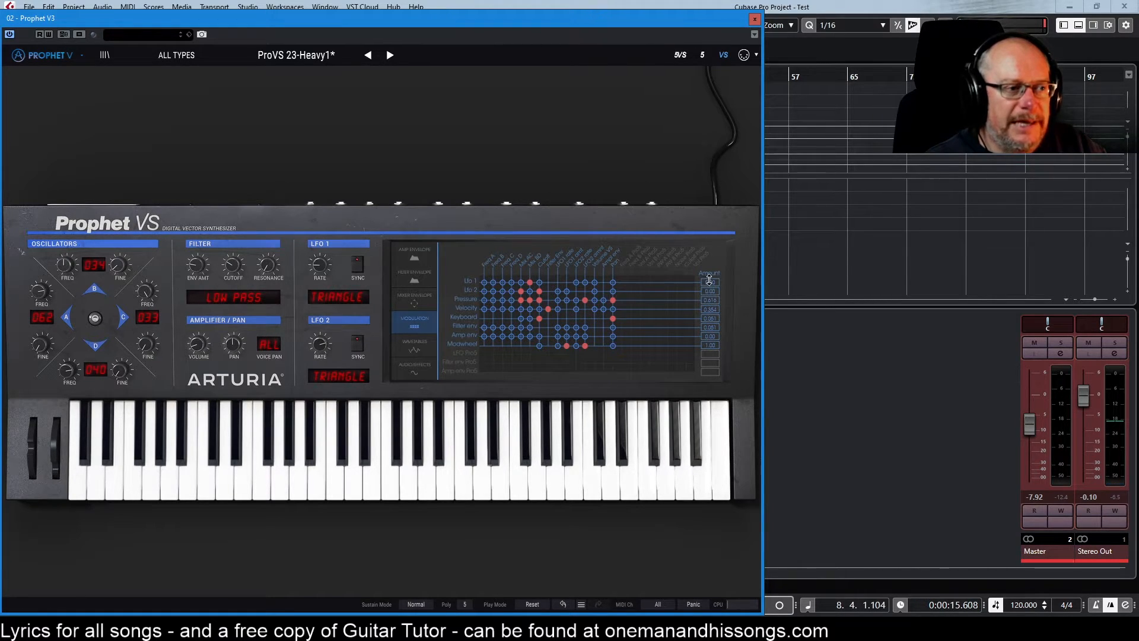
# Adjust the LFO 1 amount to 0.004 in the modulation matrix, then lower the Modwheel amount and return it to 1.00.
pyautogui.moveTo(710, 282); pyautogui.dragTo(710, 282)
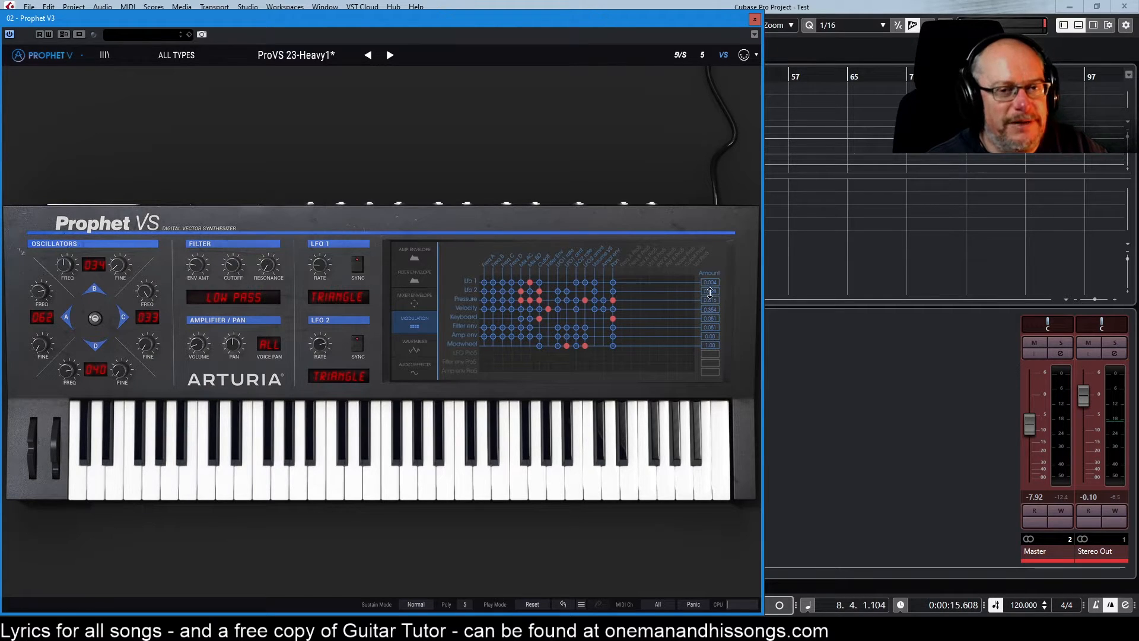
pyautogui.moveTo(714, 345); pyautogui.dragTo(714, 333)
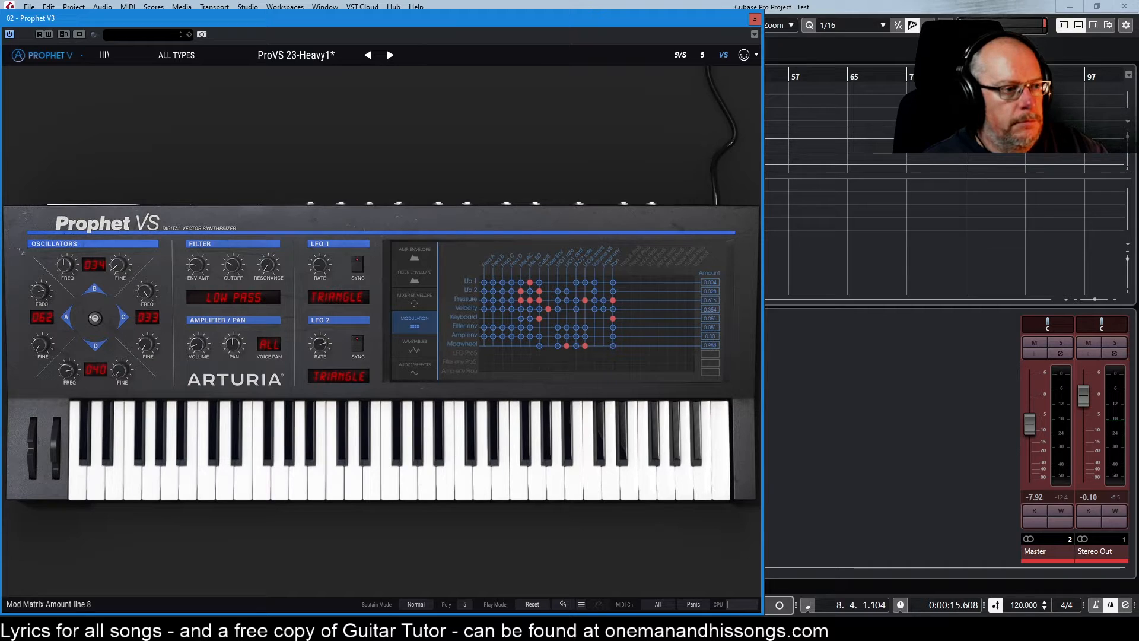
pyautogui.moveTo(713, 346); pyautogui.dragTo(714, 340)
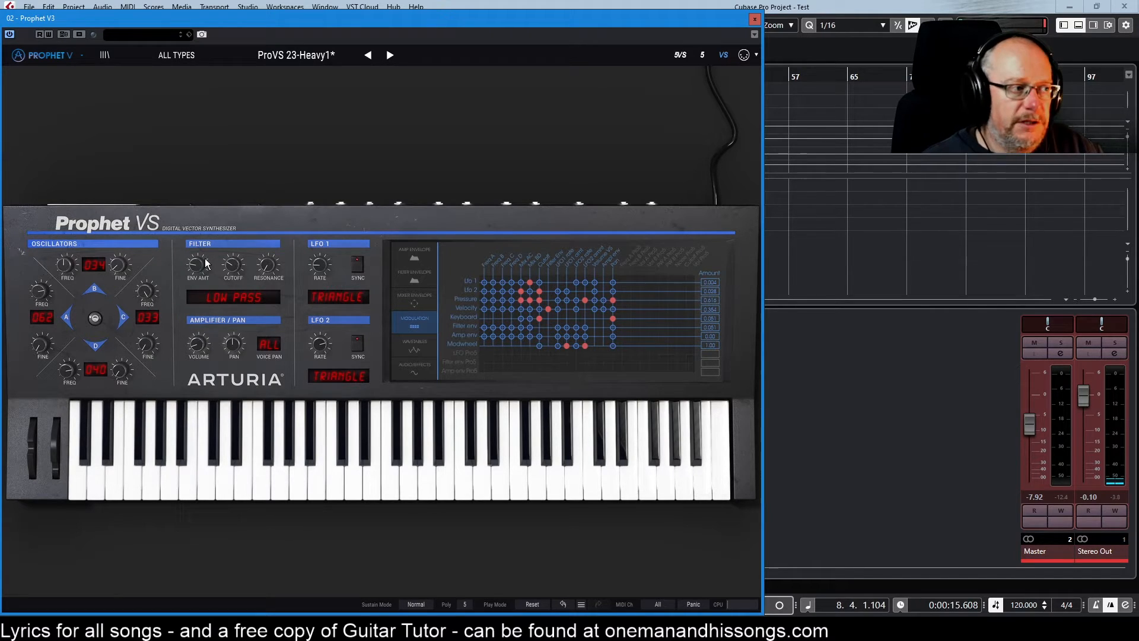
# Look at the filter envelope, then raise the Keyboard amount in the modulation matrix to 1.00 and reset it.
pyautogui.click(410, 276)
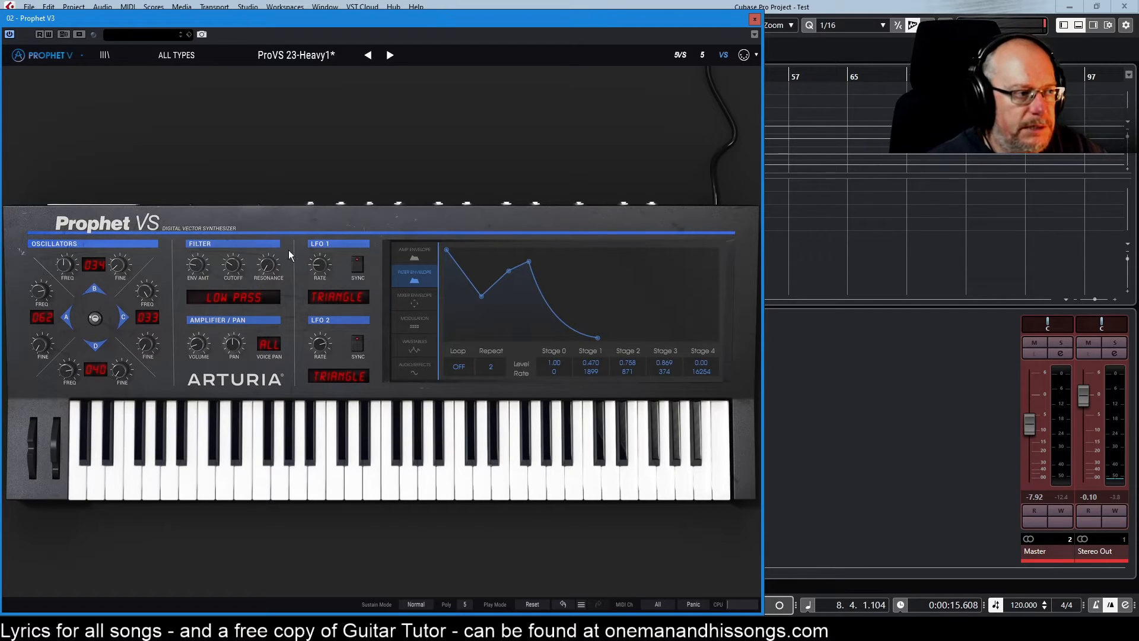
pyautogui.click(414, 328)
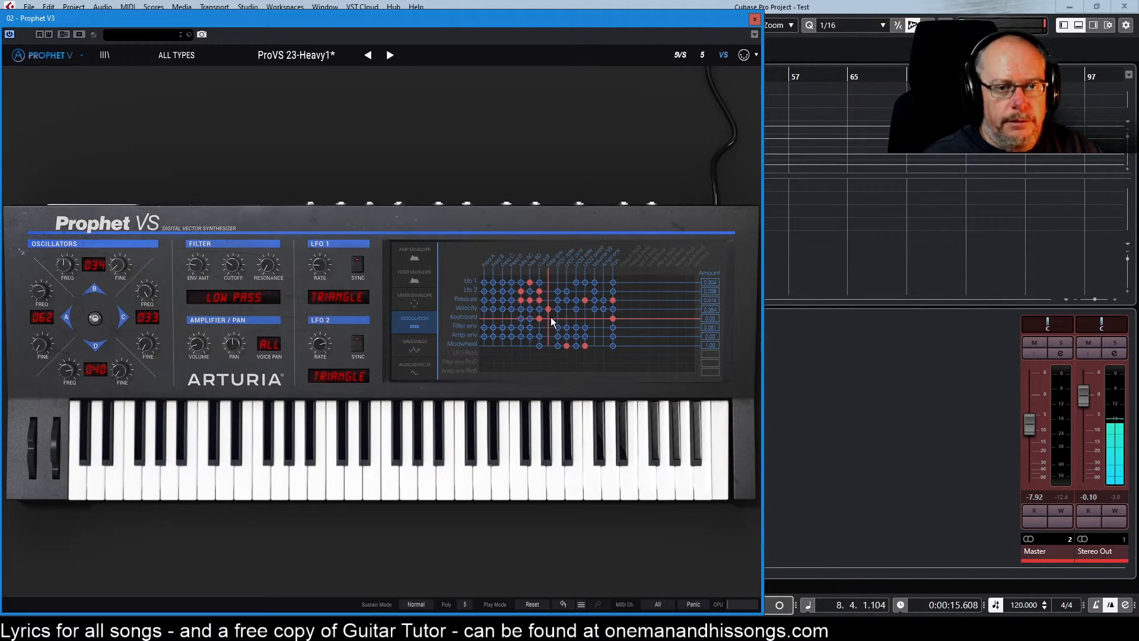
pyautogui.moveTo(710, 316); pyautogui.dragTo(709, 249)
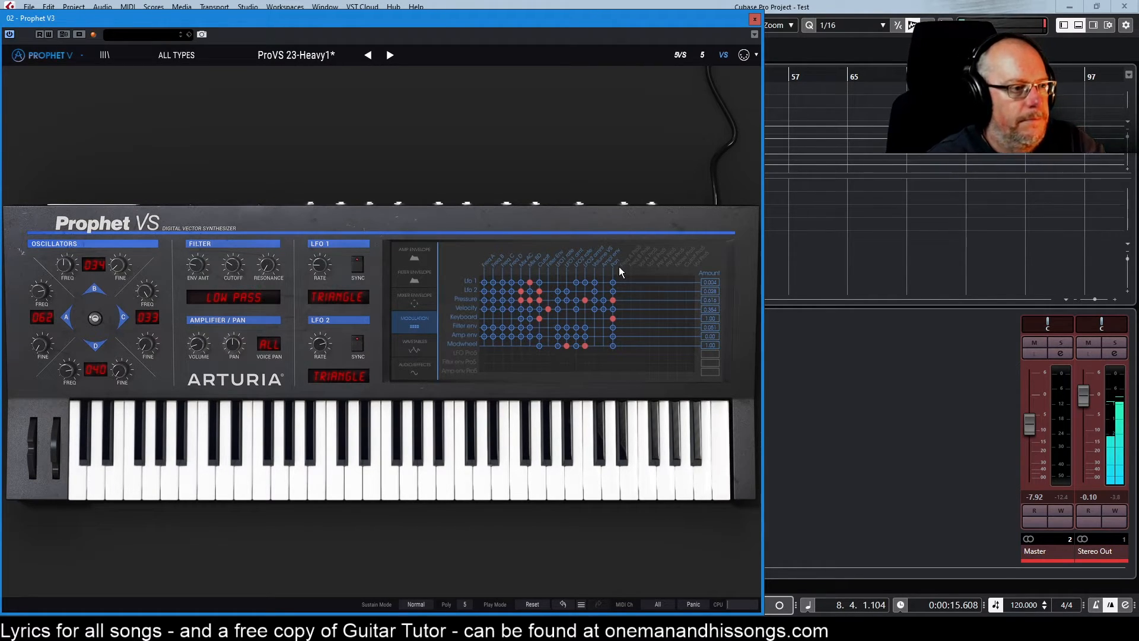
pyautogui.doubleClick(709, 319)
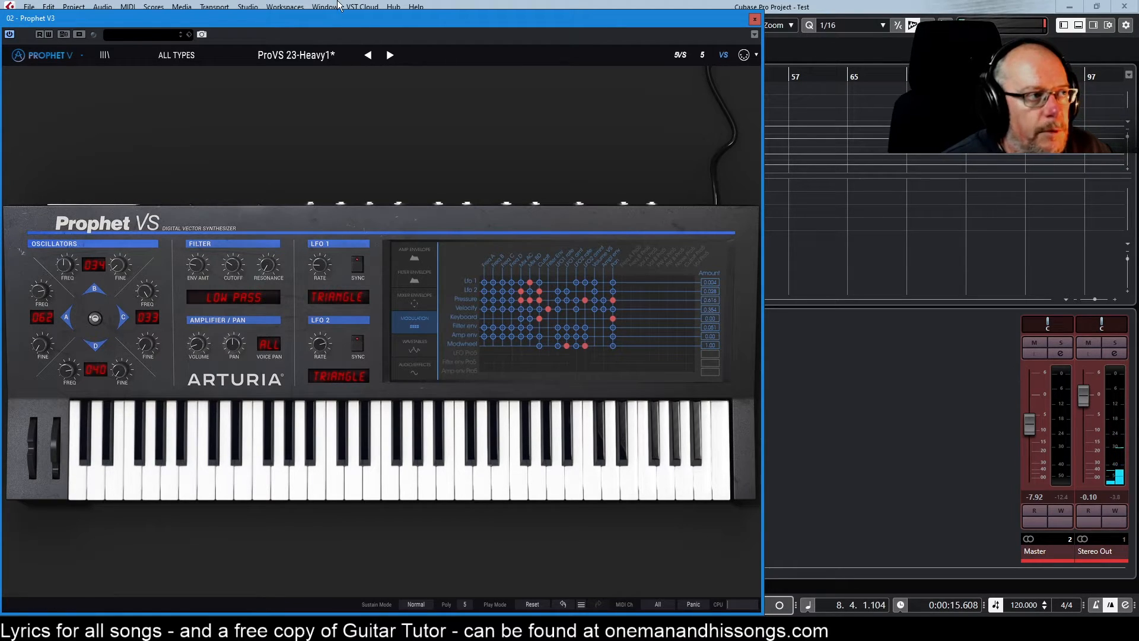
# Reload the ProVS 23-Heavy1 preset by stepping to the next preset and back, discarding the edits.
pyautogui.click(396, 57)
pyautogui.click(368, 55)
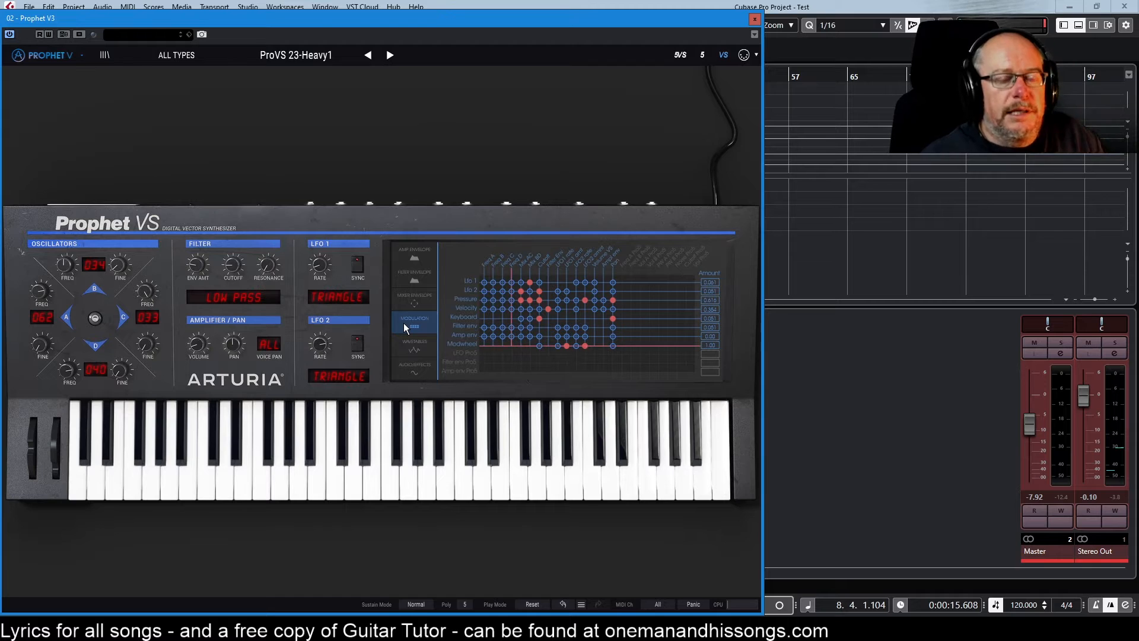
# Compare the unison voice detune in the play mode settings, dropping it to 0.00 % and raising it again twice.
pyautogui.click(415, 367)
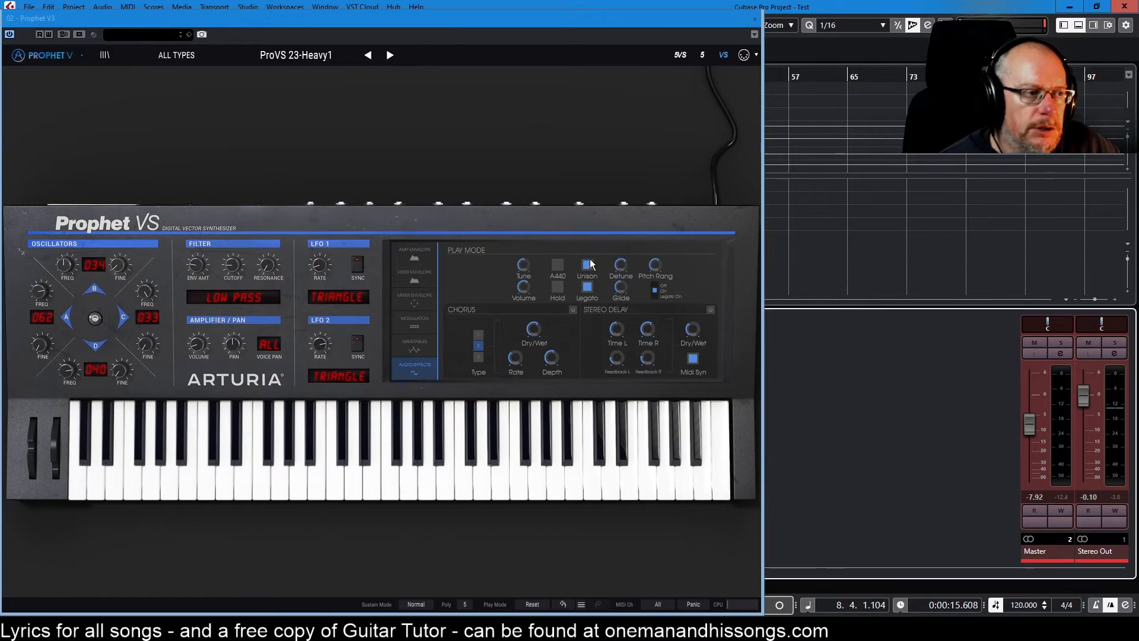
pyautogui.moveTo(613, 326)
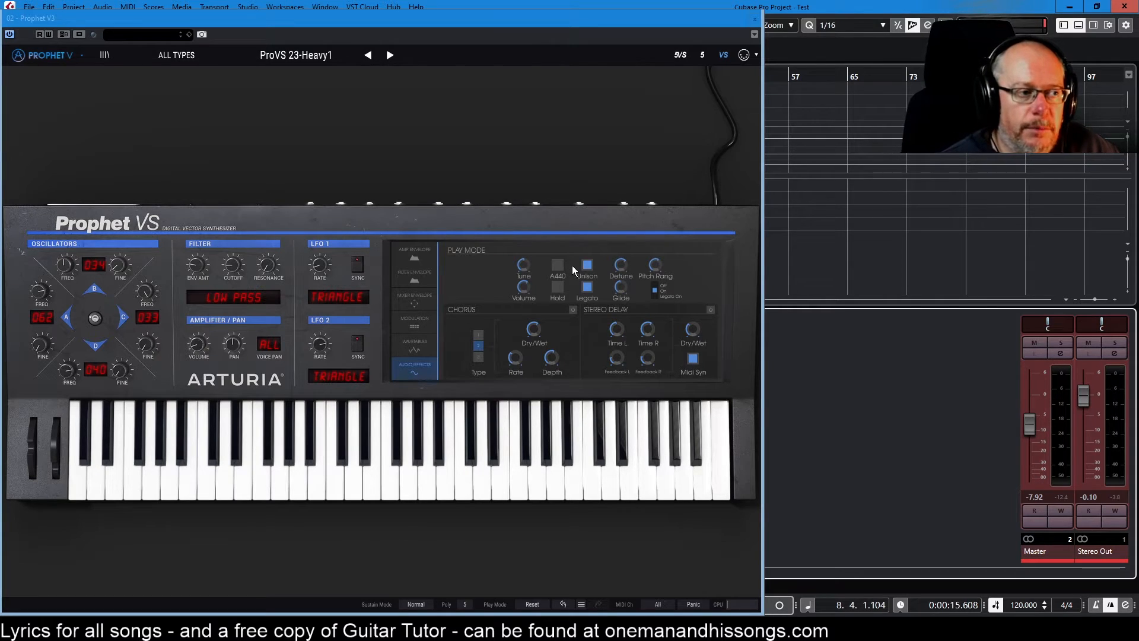
pyautogui.moveTo(625, 268)
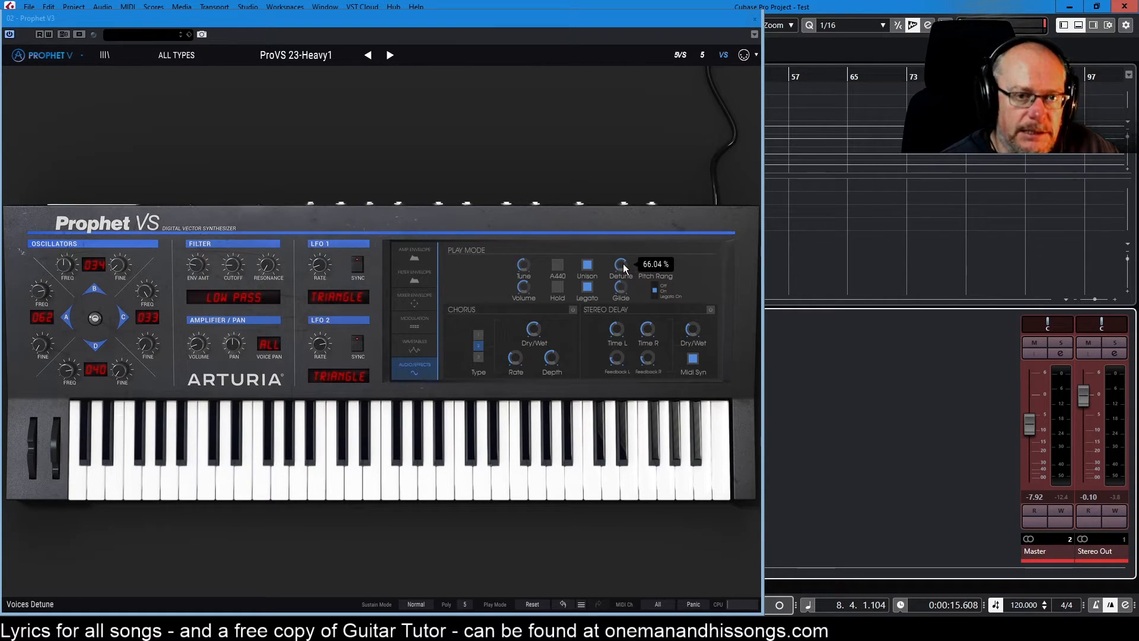
pyautogui.moveTo(625, 268); pyautogui.dragTo(625, 329)
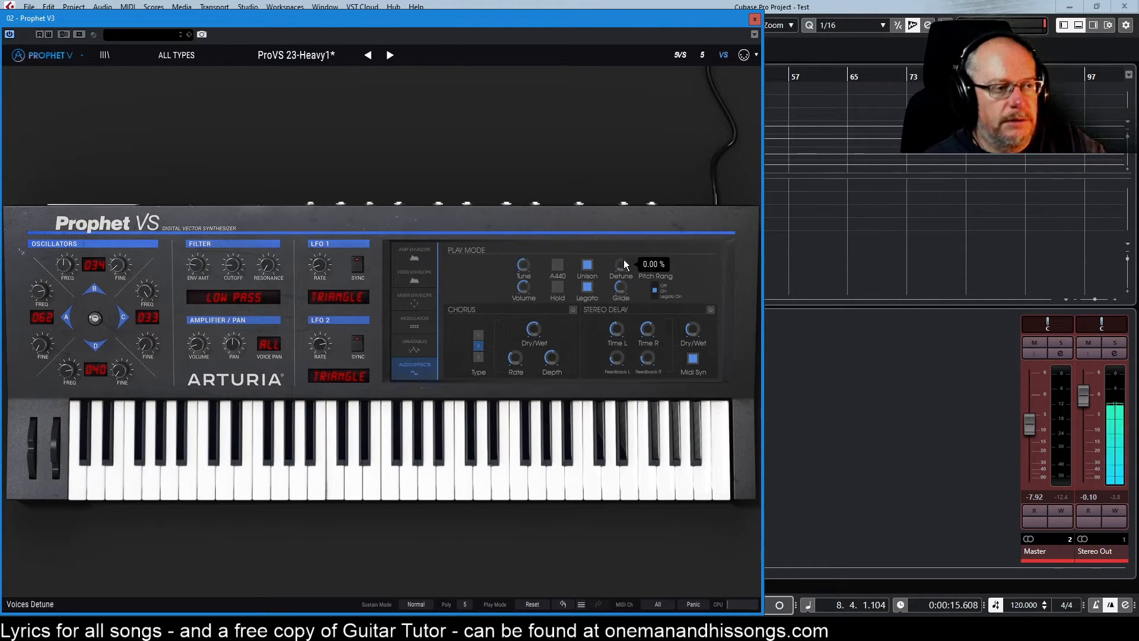
pyautogui.moveTo(624, 259); pyautogui.dragTo(609, 281)
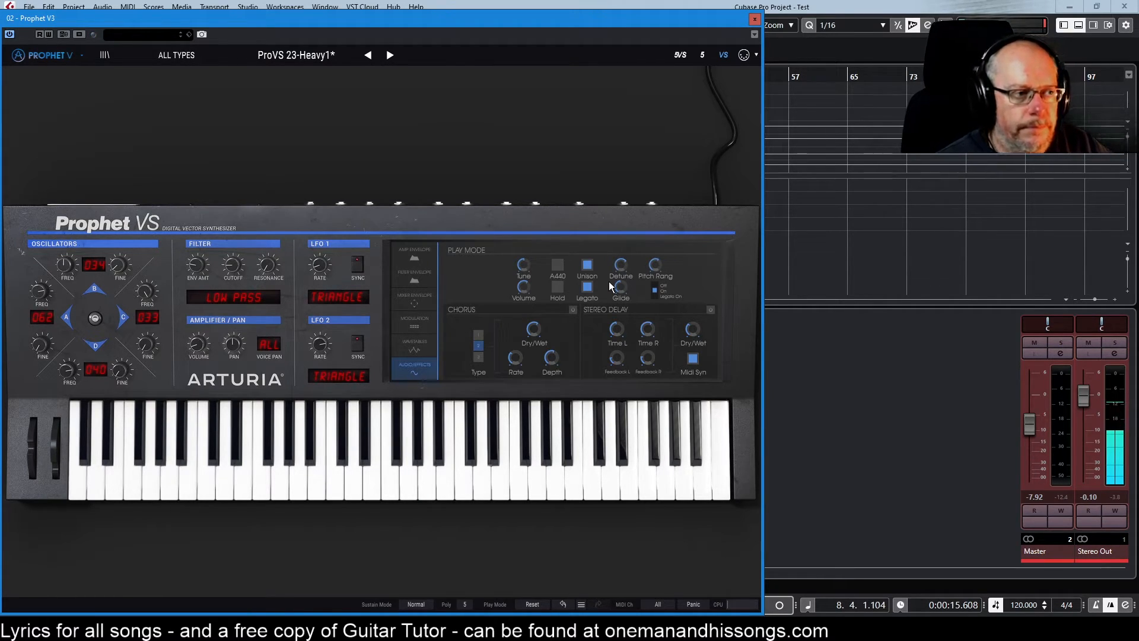
pyautogui.moveTo(621, 265)
pyautogui.mouseDown()
pyautogui.moveTo(621, 311)
pyautogui.moveTo(622, 269)
pyautogui.mouseUp()
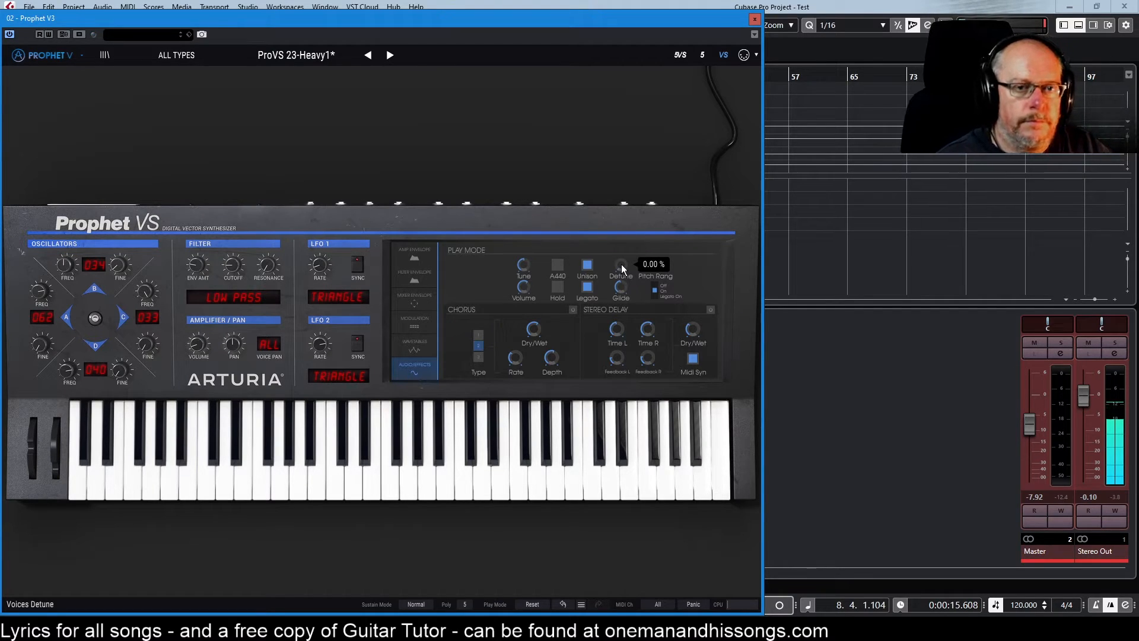
pyautogui.moveTo(621, 266); pyautogui.dragTo(620, 189)
pyautogui.moveTo(620, 279)
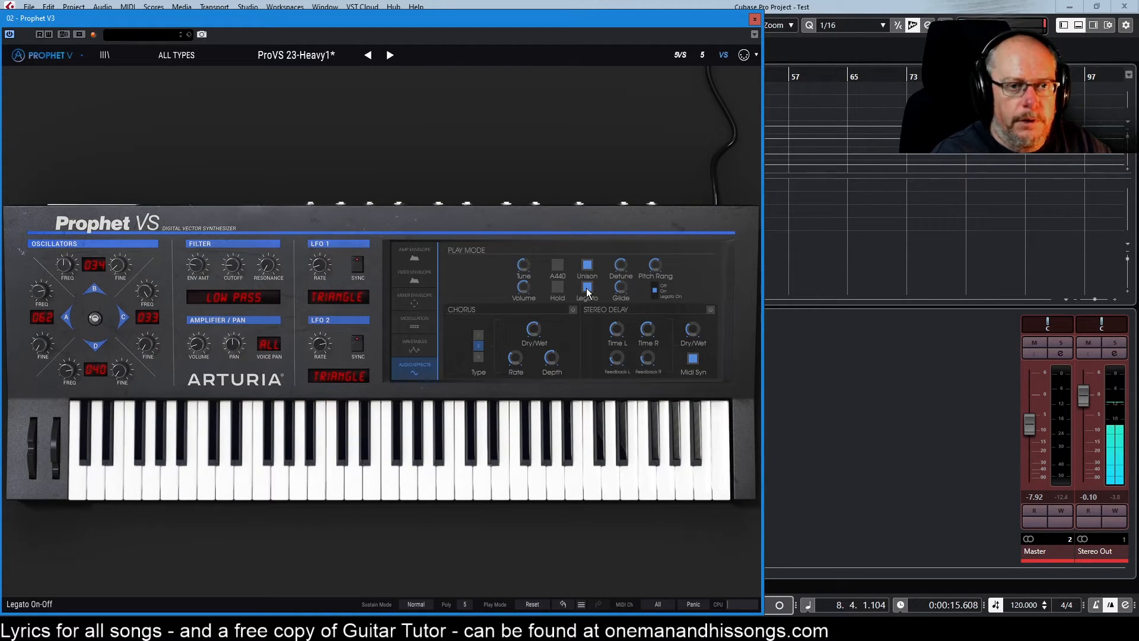
# Reshape the filter envelope by making its first dip earlier and deeper and moving the following point earlier and higher.
pyautogui.click(420, 280)
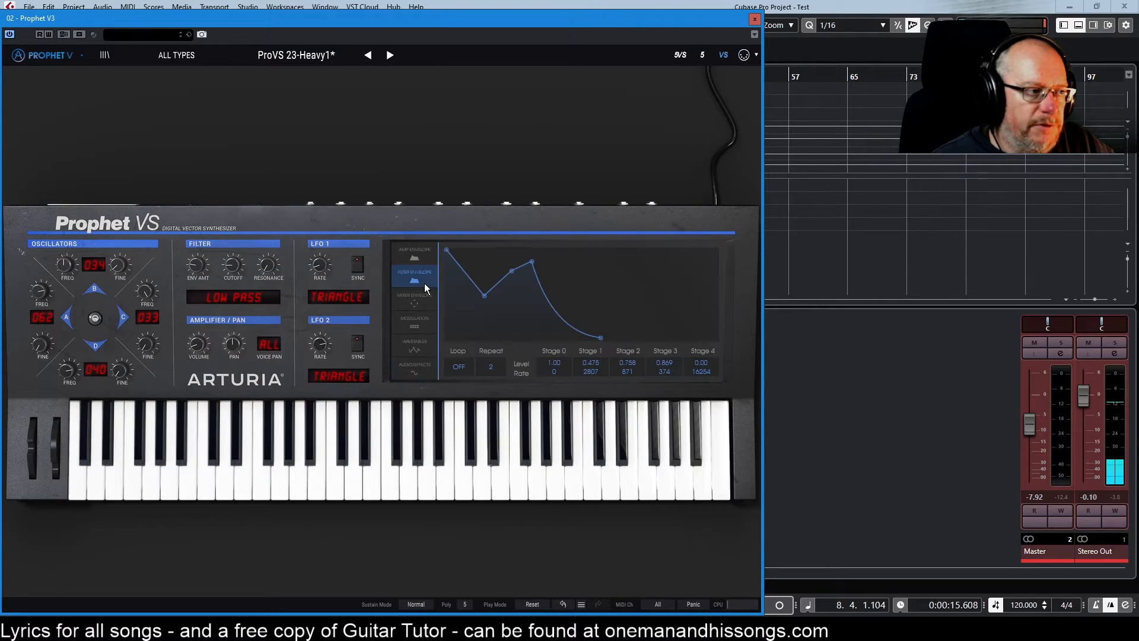
pyautogui.moveTo(483, 298); pyautogui.dragTo(460, 314)
pyautogui.moveTo(488, 270); pyautogui.dragTo(475, 261)
# Try different Glide amounts in the play mode settings with glide switched on.
pyautogui.click(414, 367)
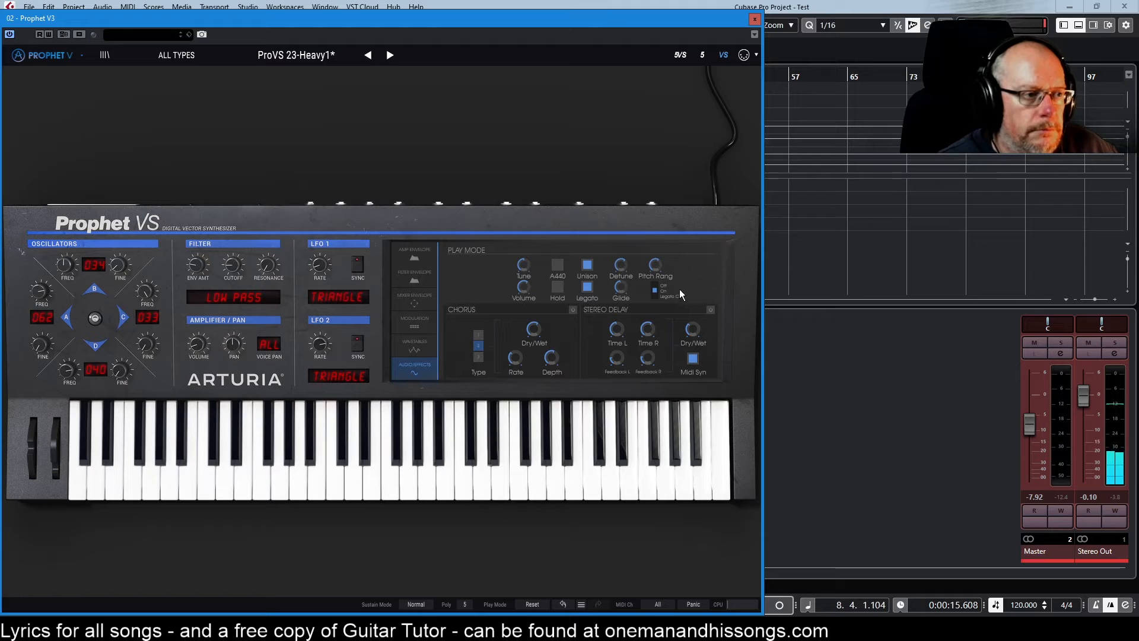
pyautogui.moveTo(659, 291)
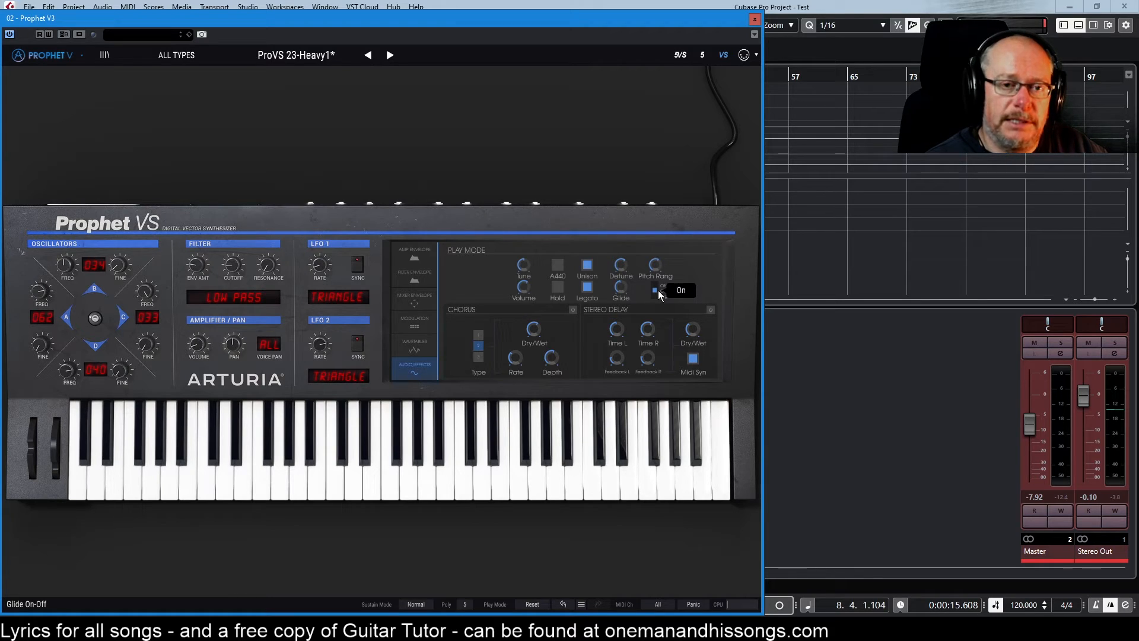
pyautogui.moveTo(624, 284); pyautogui.dragTo(624, 261)
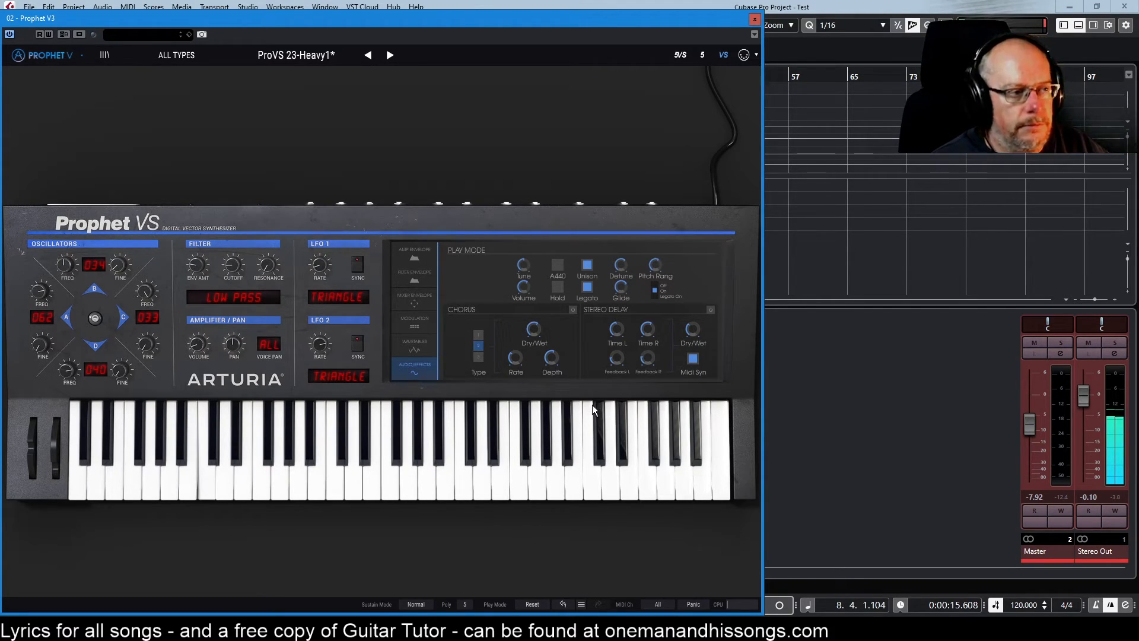
pyautogui.moveTo(618, 293); pyautogui.dragTo(625, 276)
# Restore the original ProVS 23-Heavy1 settings by switching to ProVS 24-Filstrng and back.
pyautogui.moveTo(323, 265)
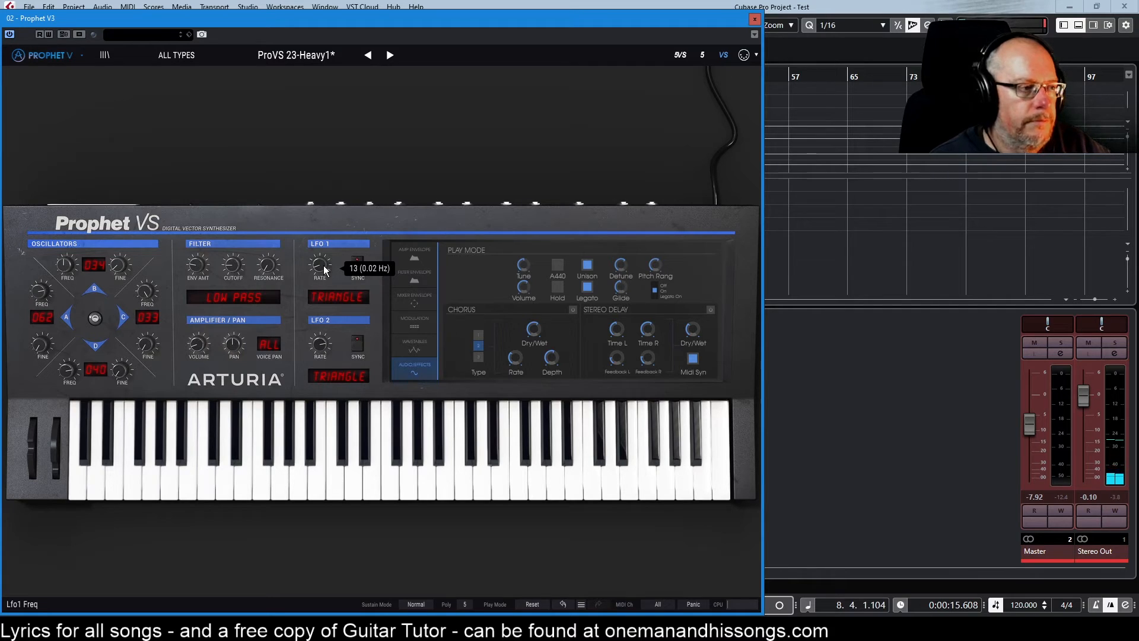
pyautogui.click(390, 56)
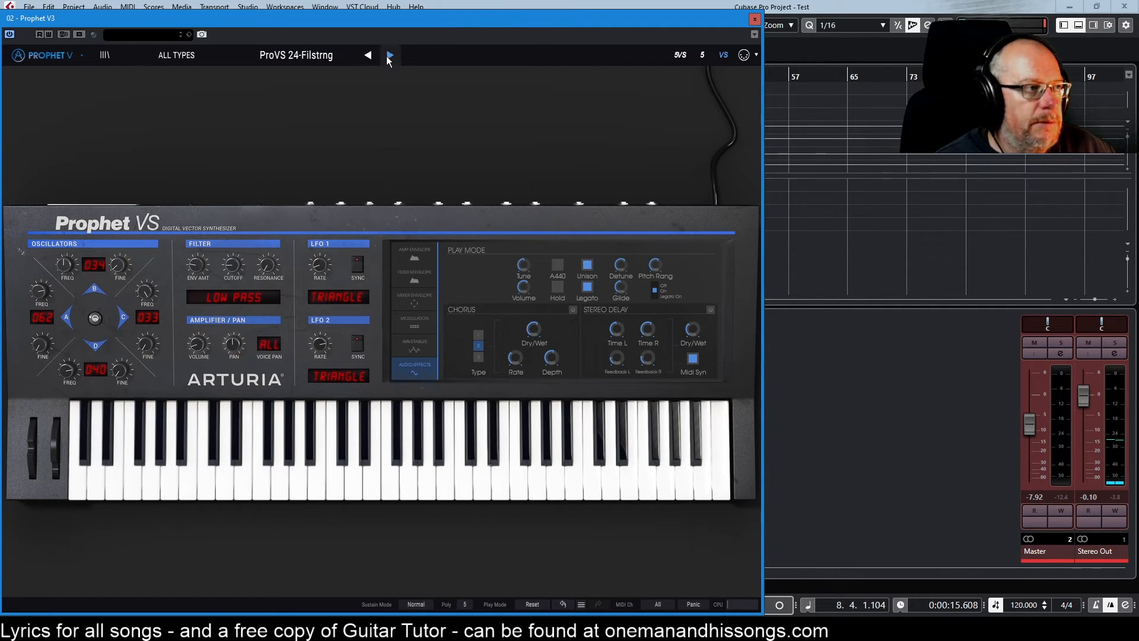
pyautogui.click(368, 56)
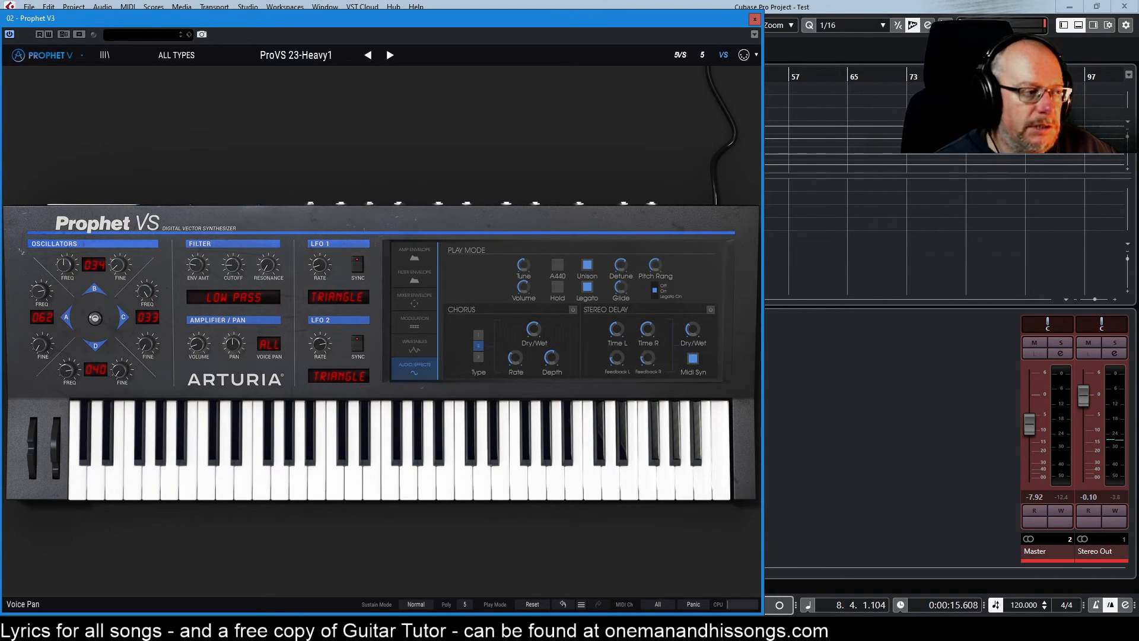
# Switch the Voice Pan selector to voice 01 and cycle it back to ALL.
pyautogui.click(270, 344)
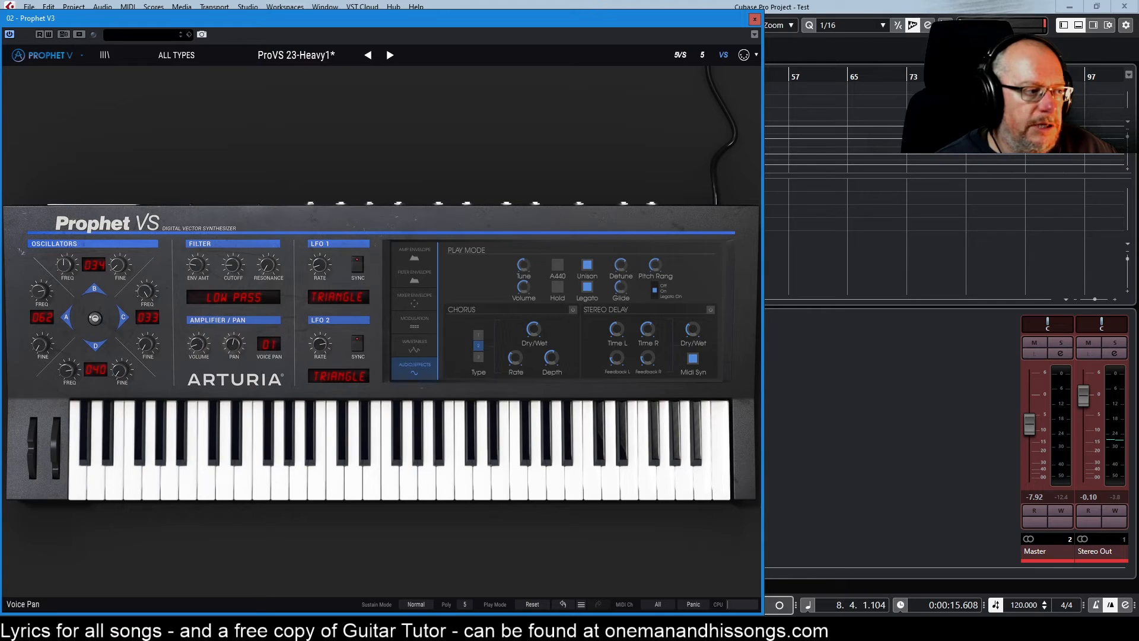
pyautogui.click(270, 345)
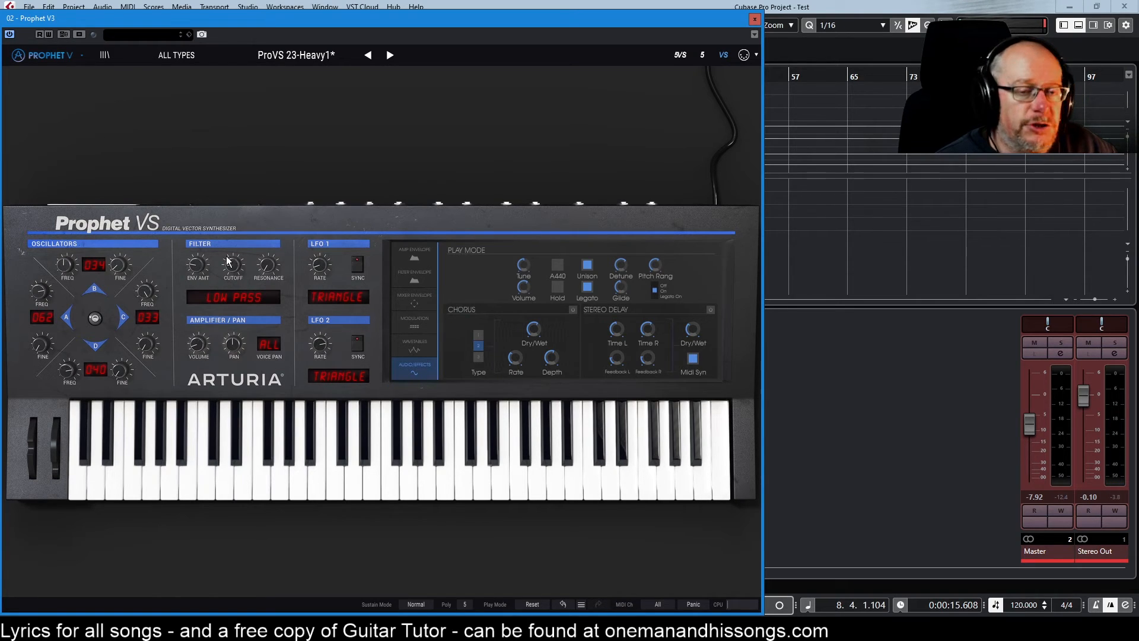
# Set the Velocity amount in the modulation matrix to 1.00.
pyautogui.moveTo(194, 267)
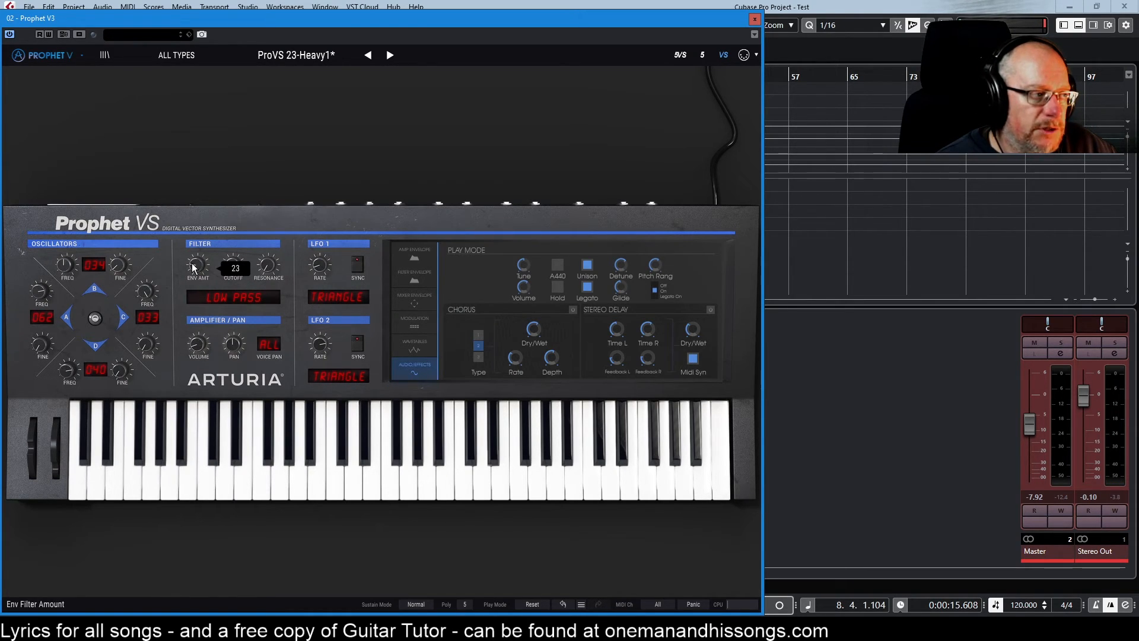
pyautogui.click(407, 324)
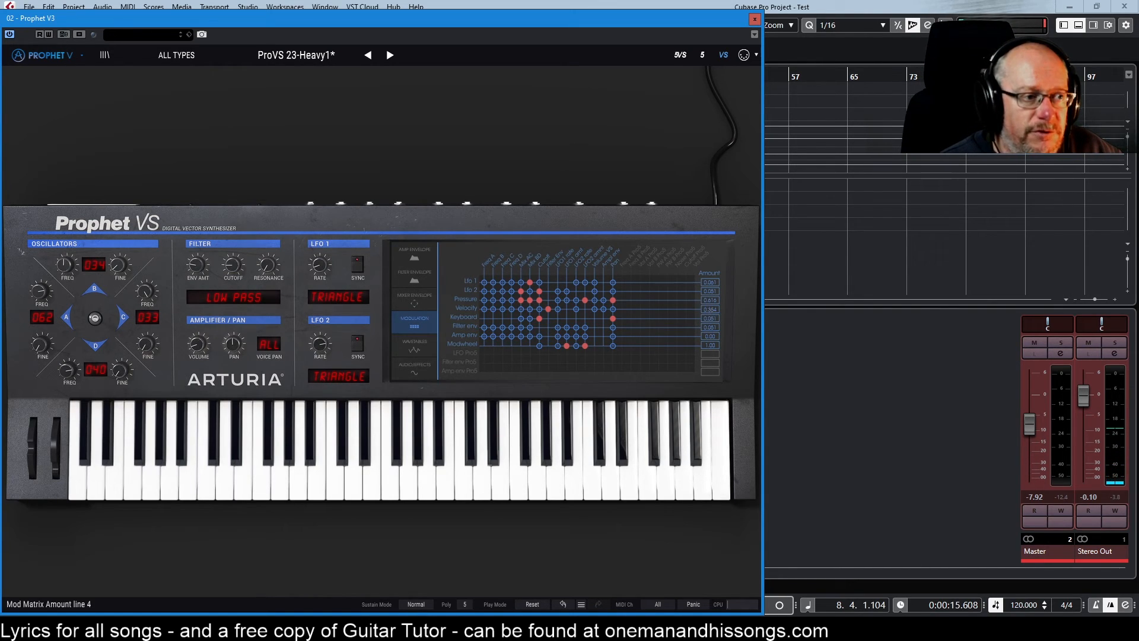
pyautogui.moveTo(706, 309); pyautogui.dragTo(706, 300)
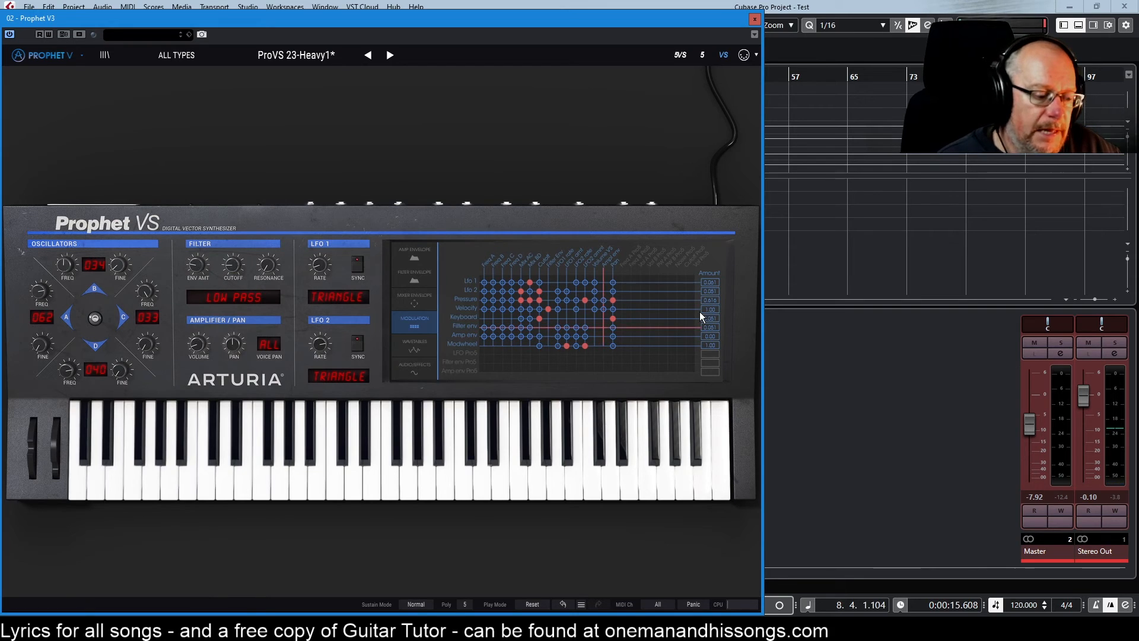